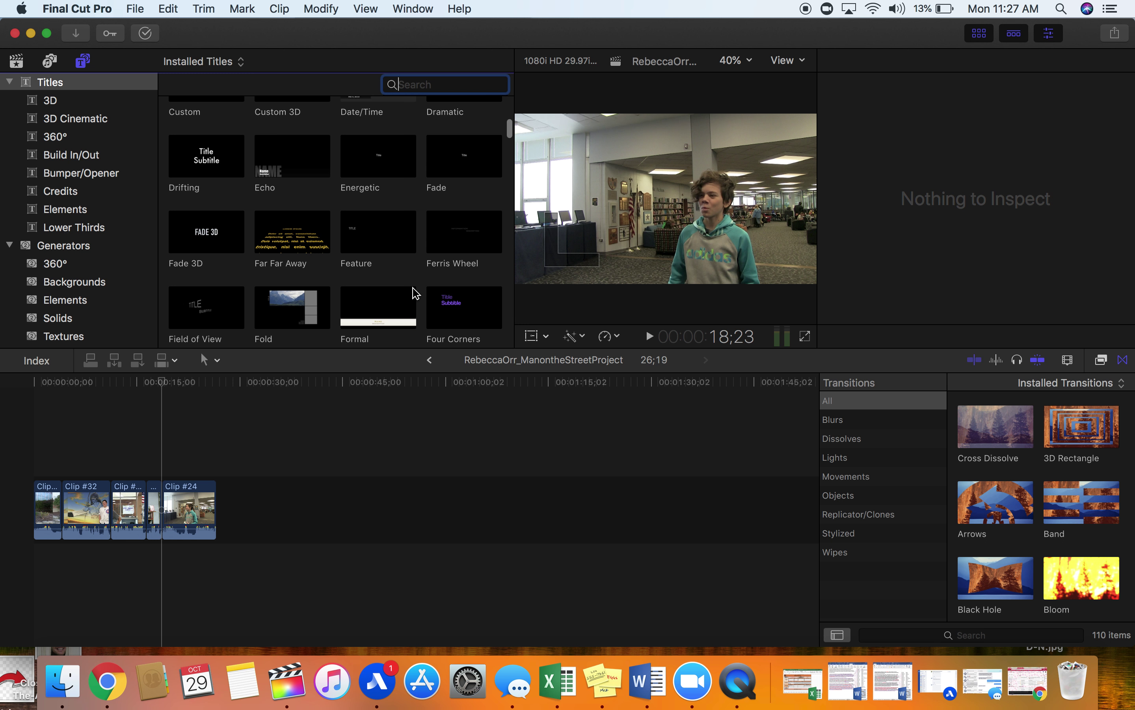
- Insert the Custom title from the installed titles at the very beginning of the timeline, ahead of the first clip
scroll(415, 294, "down", 10)
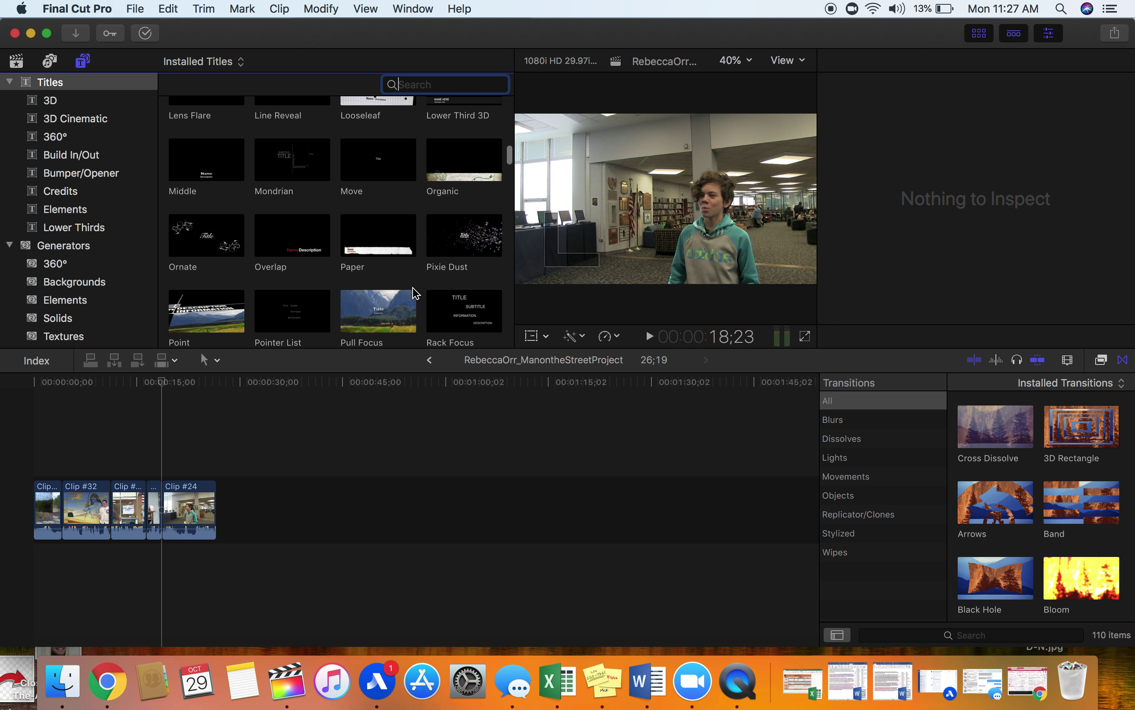
scroll(415, 293, "down", 3)
scroll(415, 294, "up", 10)
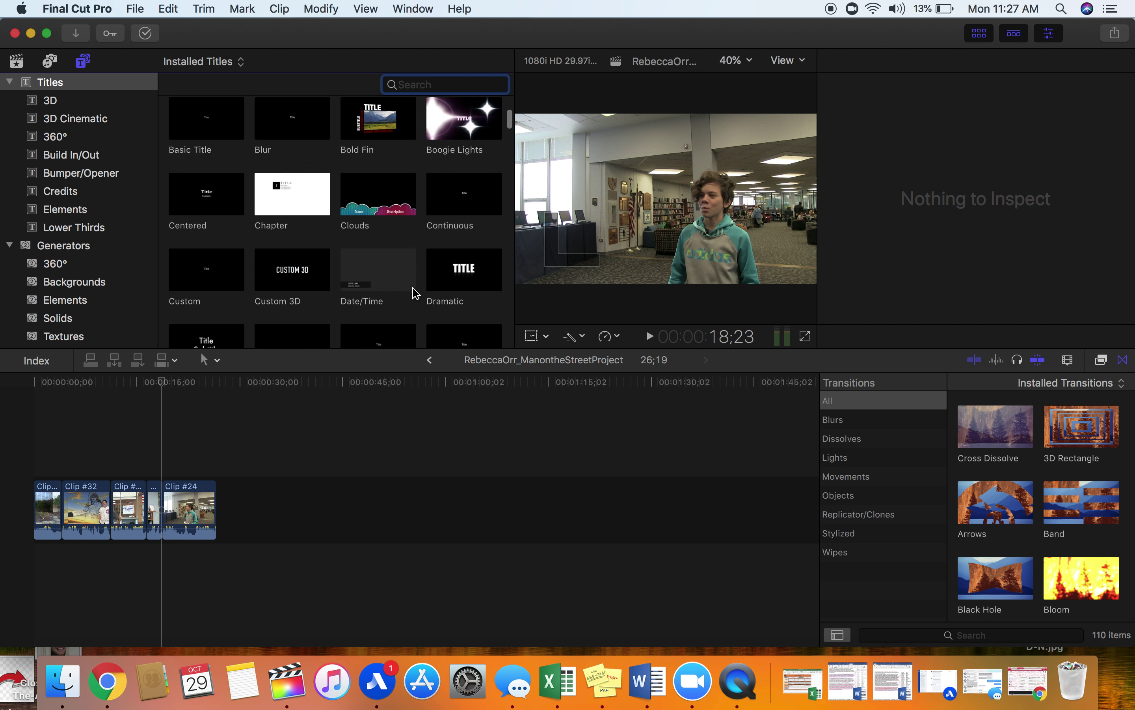
scroll(414, 293, "up", 5)
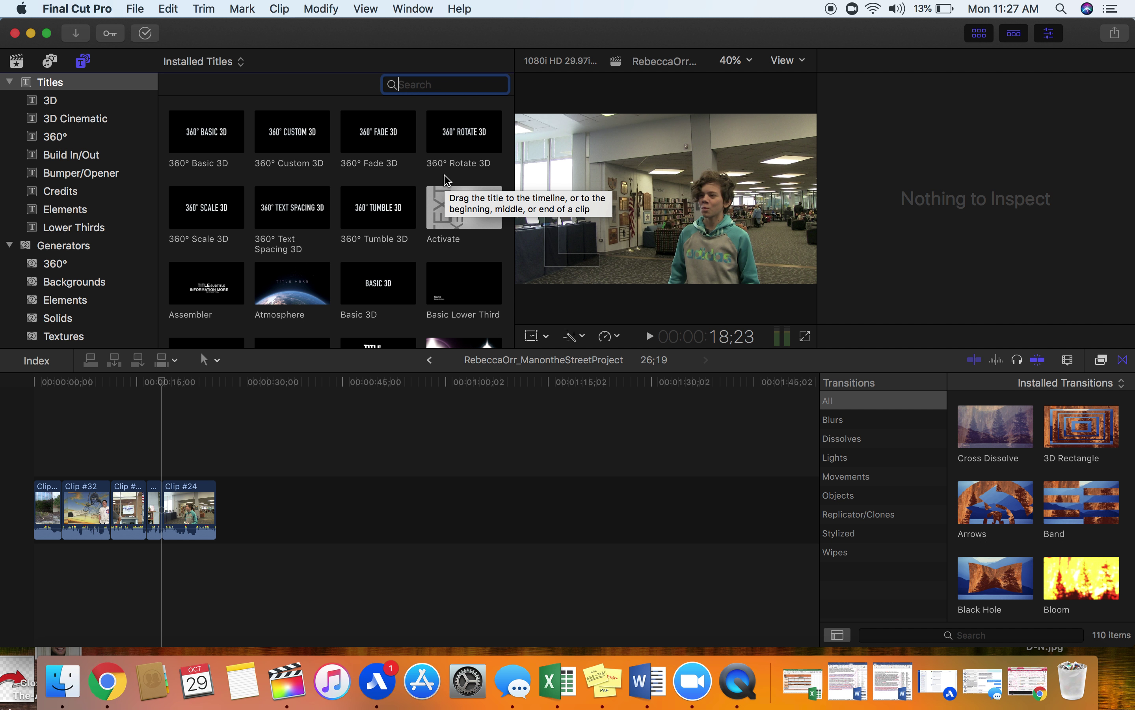
scroll(368, 225, "down", 3)
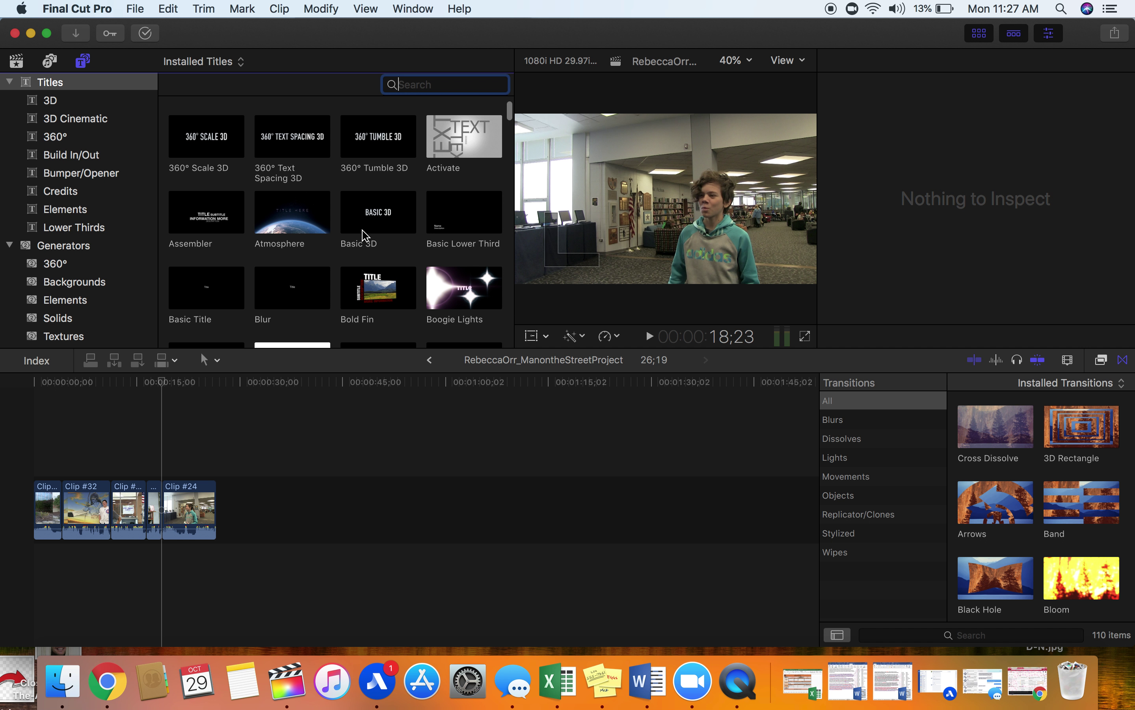
scroll(364, 235, "down", 2)
left_click(462, 223)
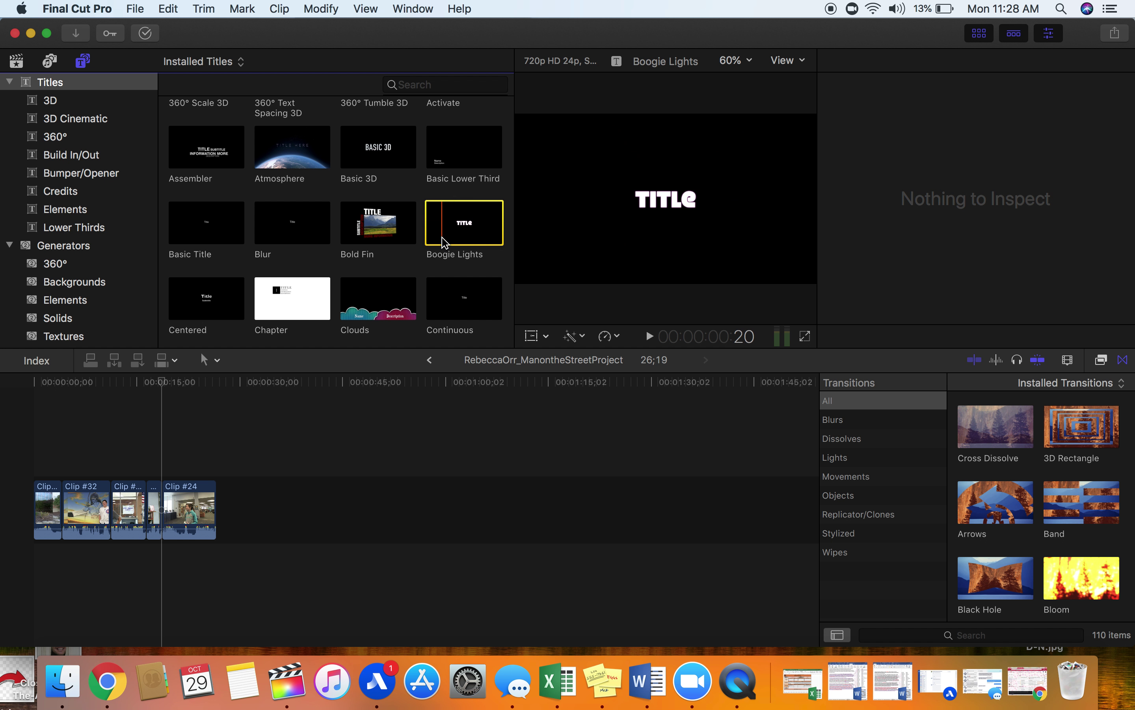
scroll(445, 243, "down", 4)
left_click(402, 171)
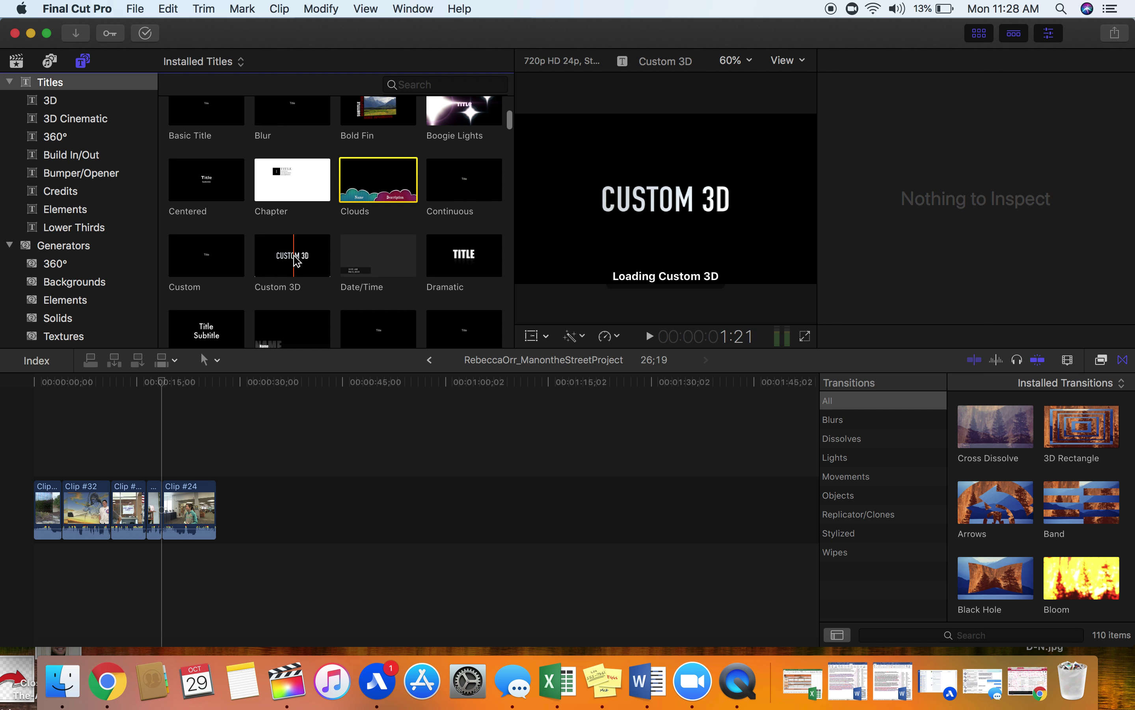
left_click_drag(213, 269, 33, 530)
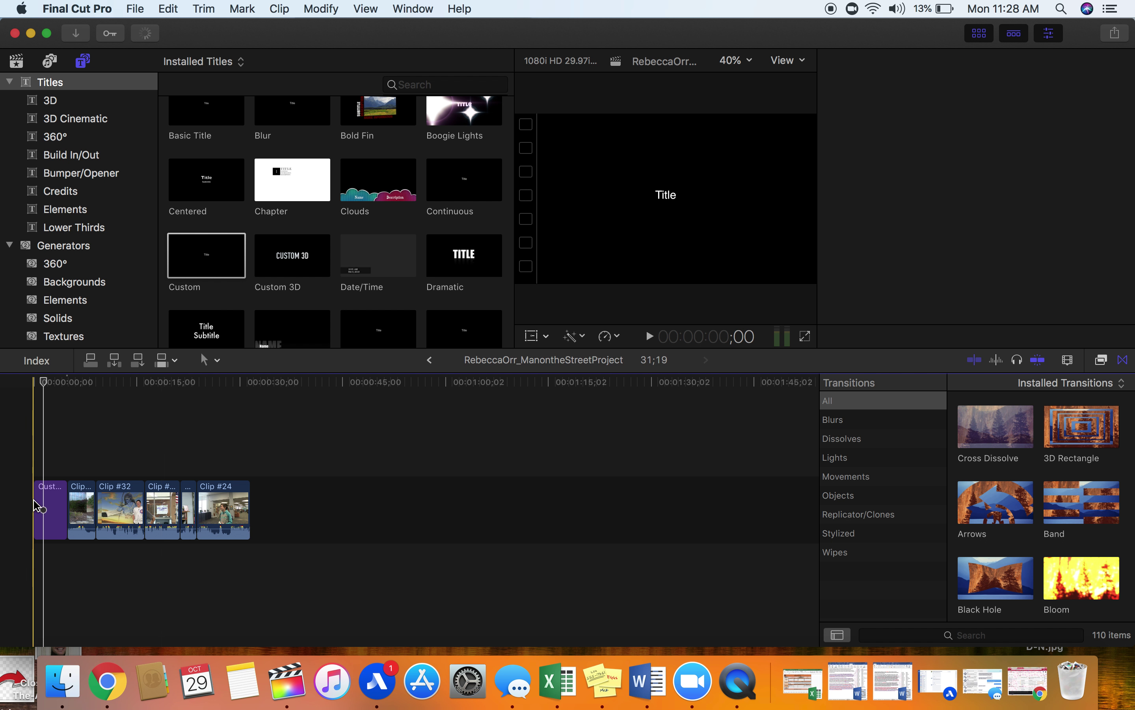
- Replace the opening title's placeholder text with "What is your favorite Maine West memory?"
left_click(51, 501)
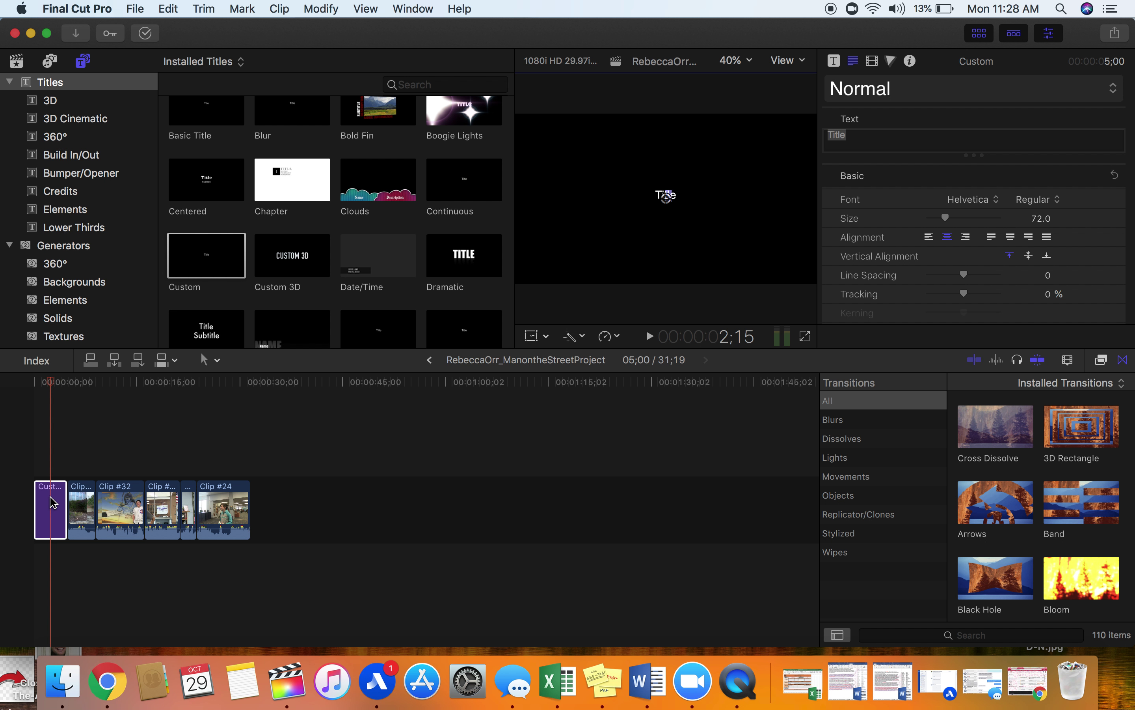
left_click(47, 448)
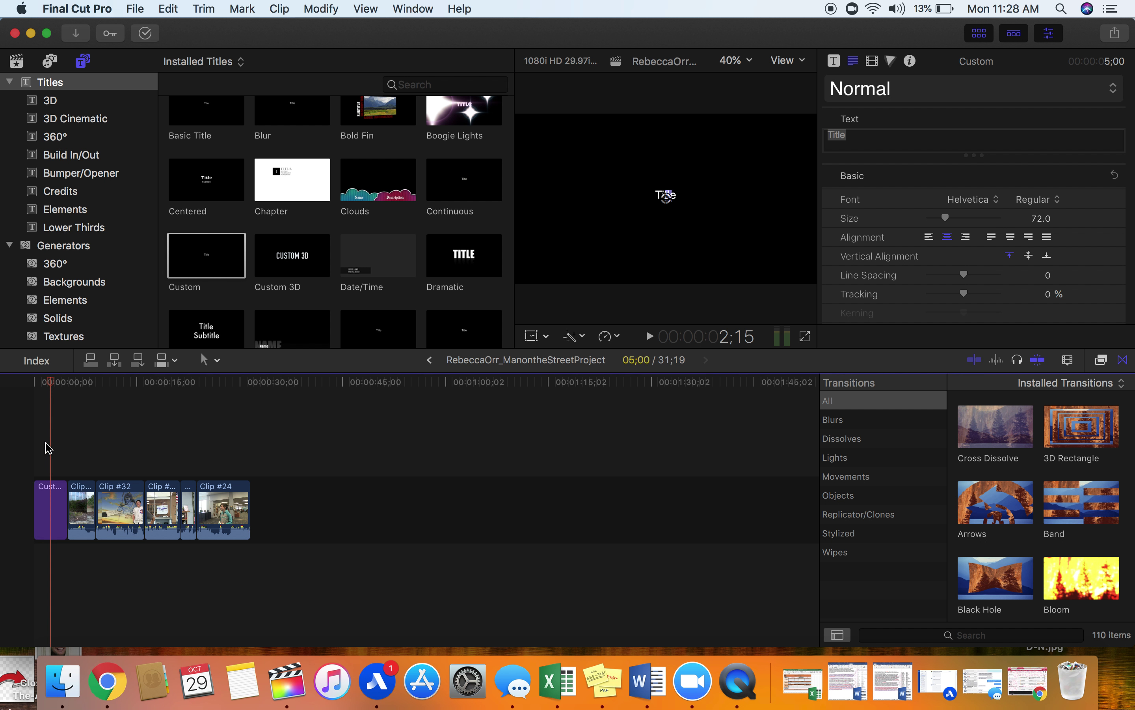
left_click(48, 501)
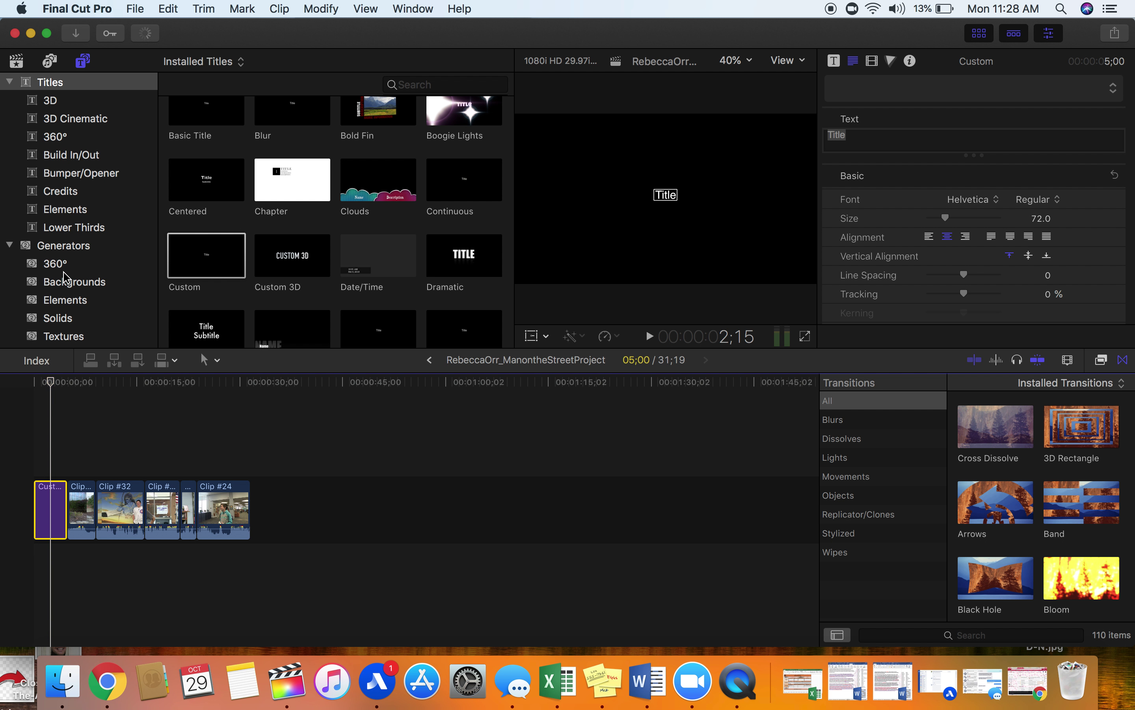
left_click(868, 143)
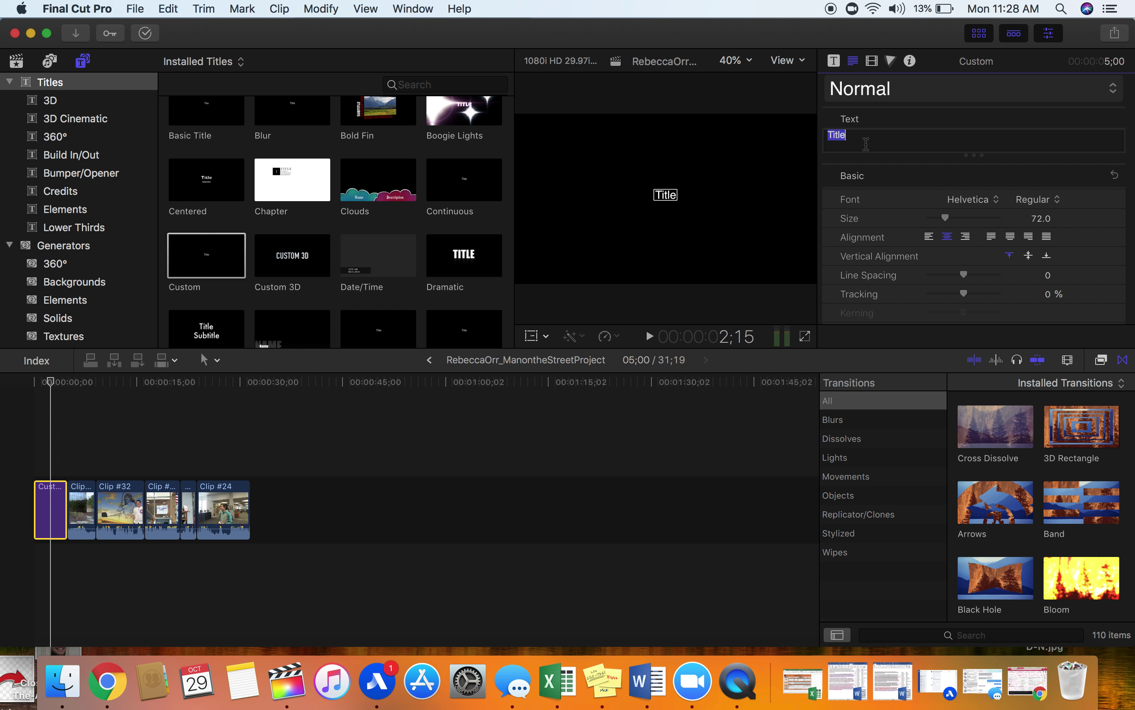
double_click(857, 143)
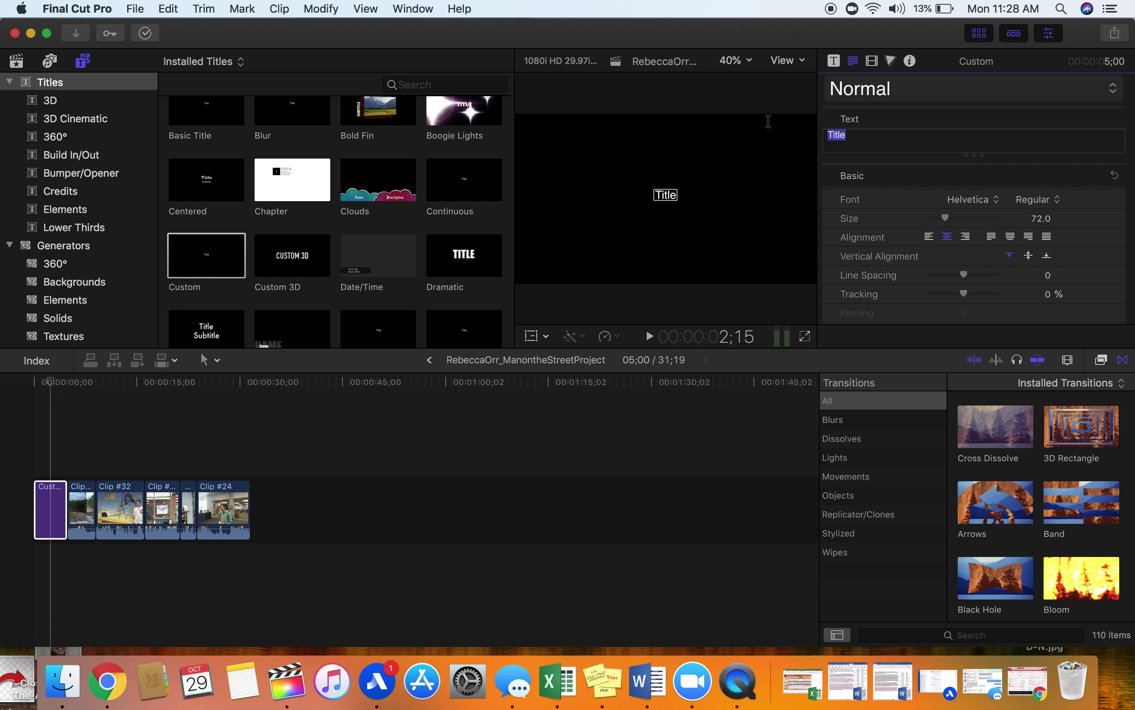
type("What")
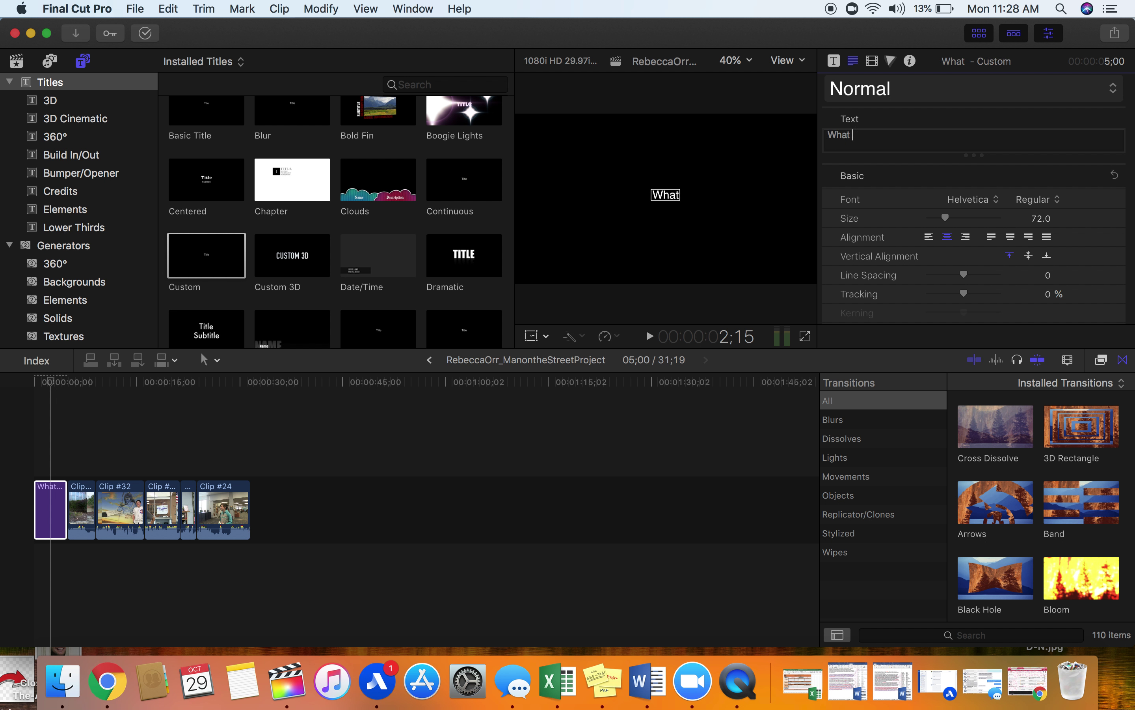
type(" is your fav")
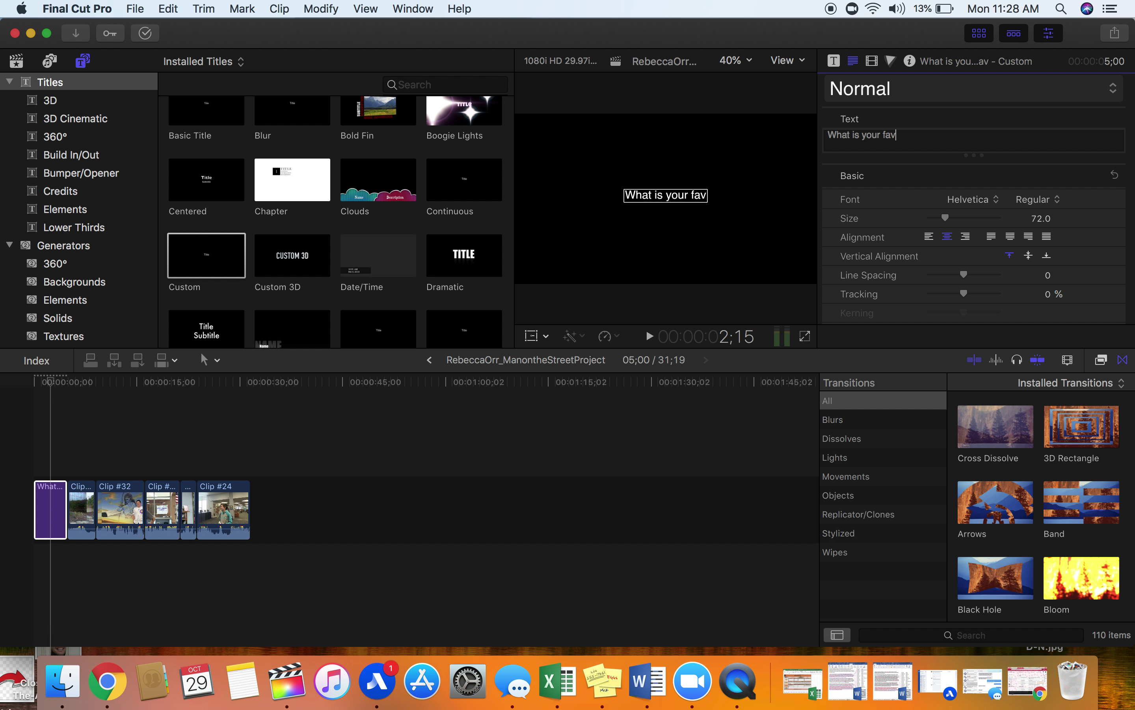
type("orite Maine West ")
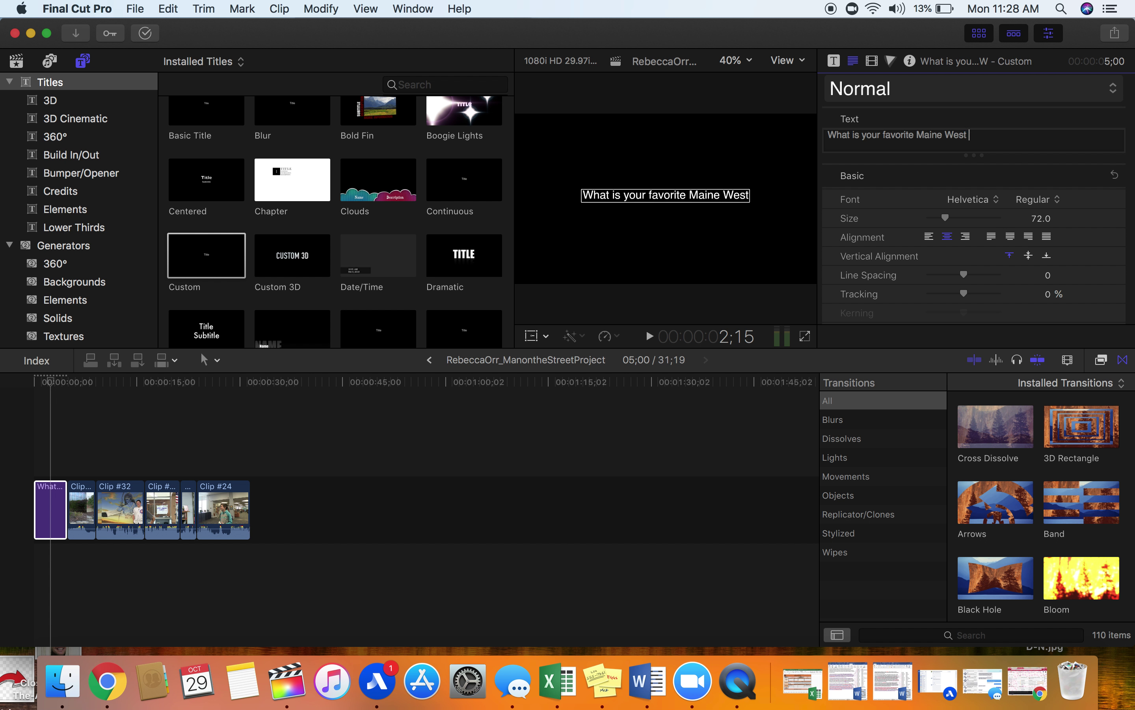
type("Me")
key("BackSpace")
key("BackSpace")
type("memory?")
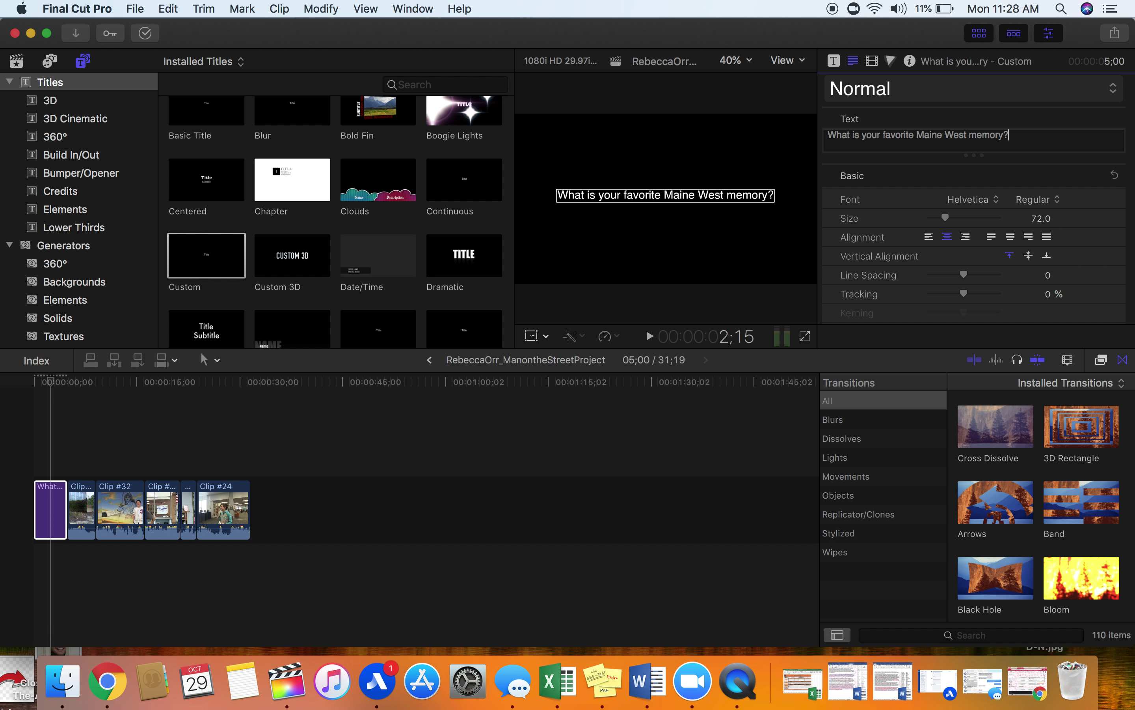
- Set the opening title's font to Herculanum and its text size to 71
left_click_drag(1029, 142, 835, 130)
left_click_drag(945, 218, 937, 219)
left_click(975, 202)
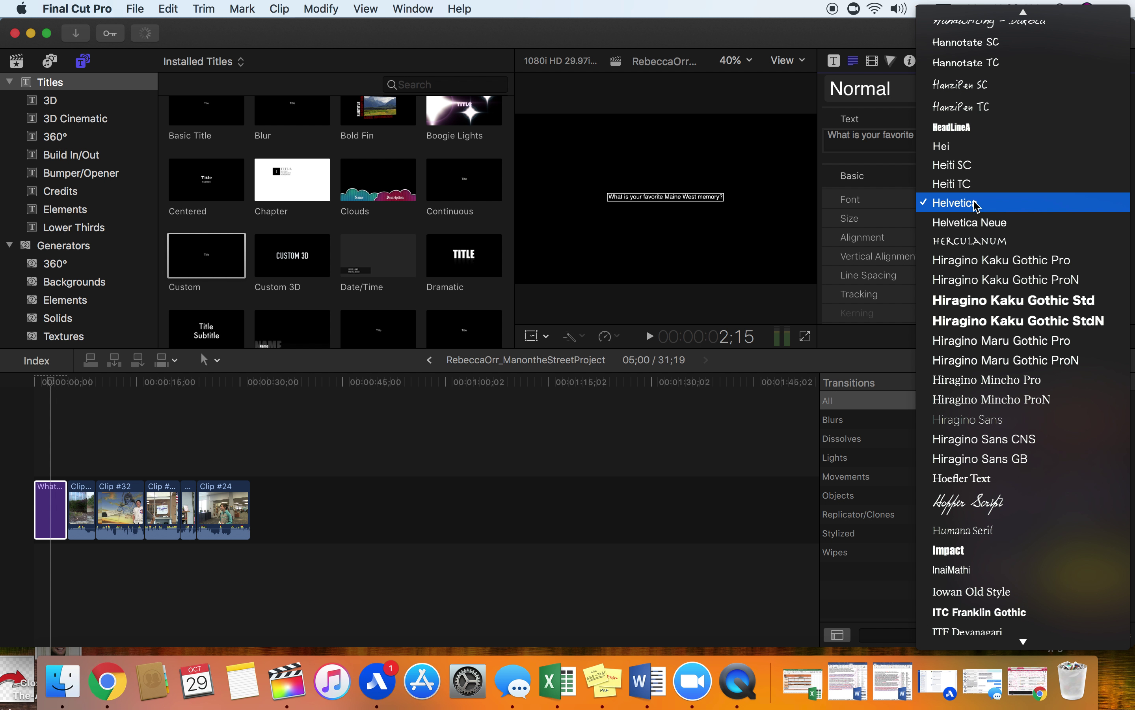
left_click(977, 243)
mouse_move(939, 224)
left_mouse_down()
mouse_move(955, 224)
mouse_move(946, 227)
left_mouse_up()
- Change the opening title's face color to a bright magenta pink and deselect the title clip
scroll(981, 278, "down", 10)
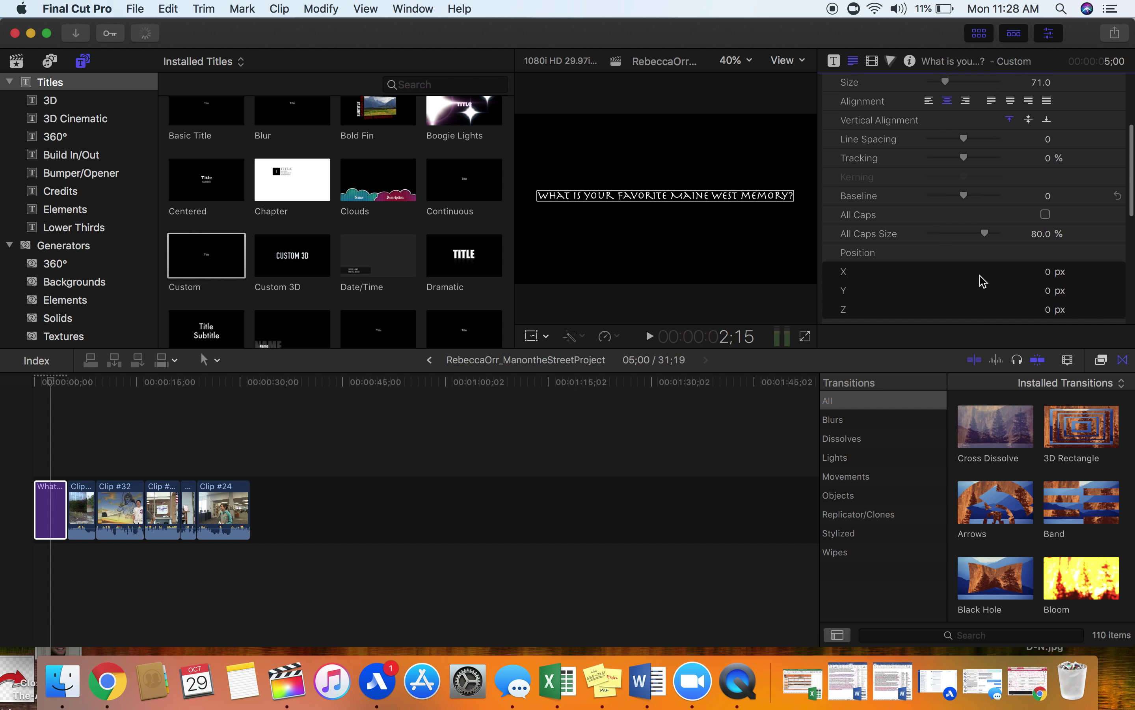
scroll(982, 281, "down", 5)
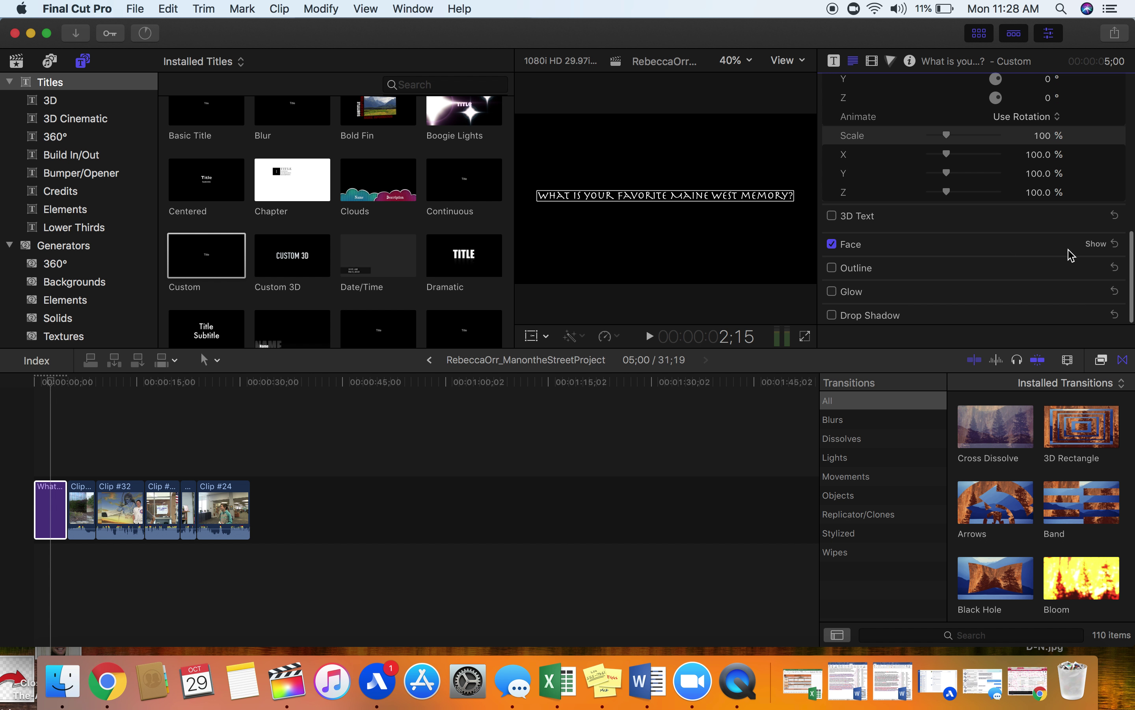
left_click(1097, 244)
left_click(1036, 282)
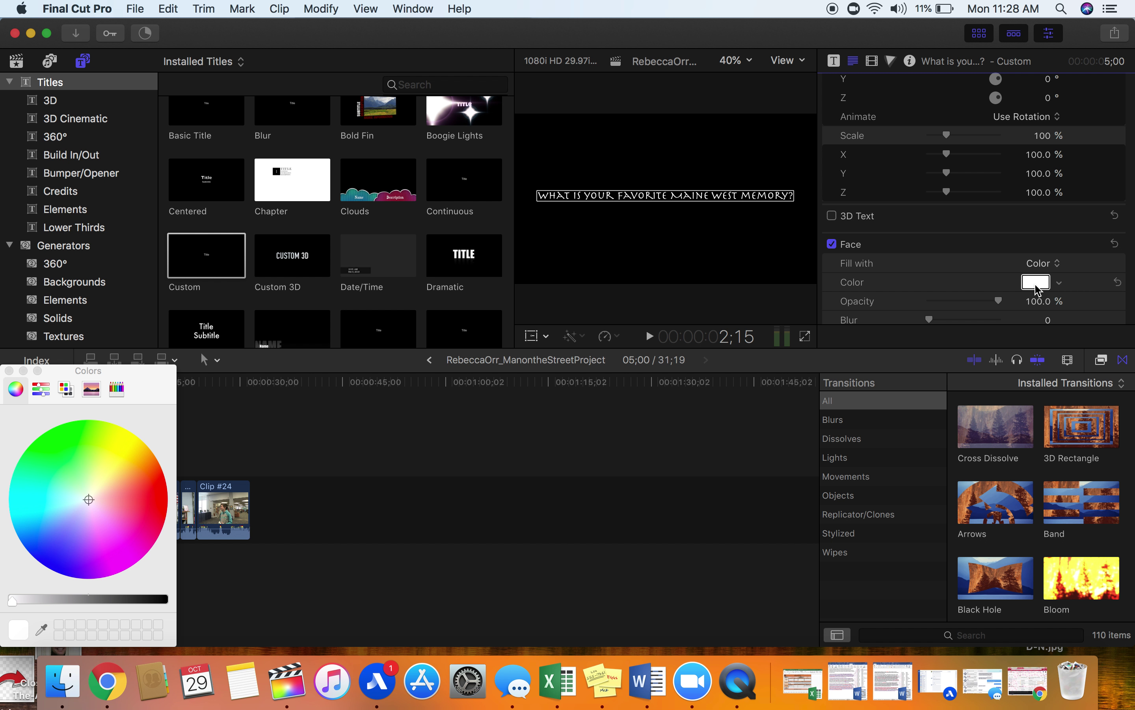
left_click(152, 484)
left_click(127, 531)
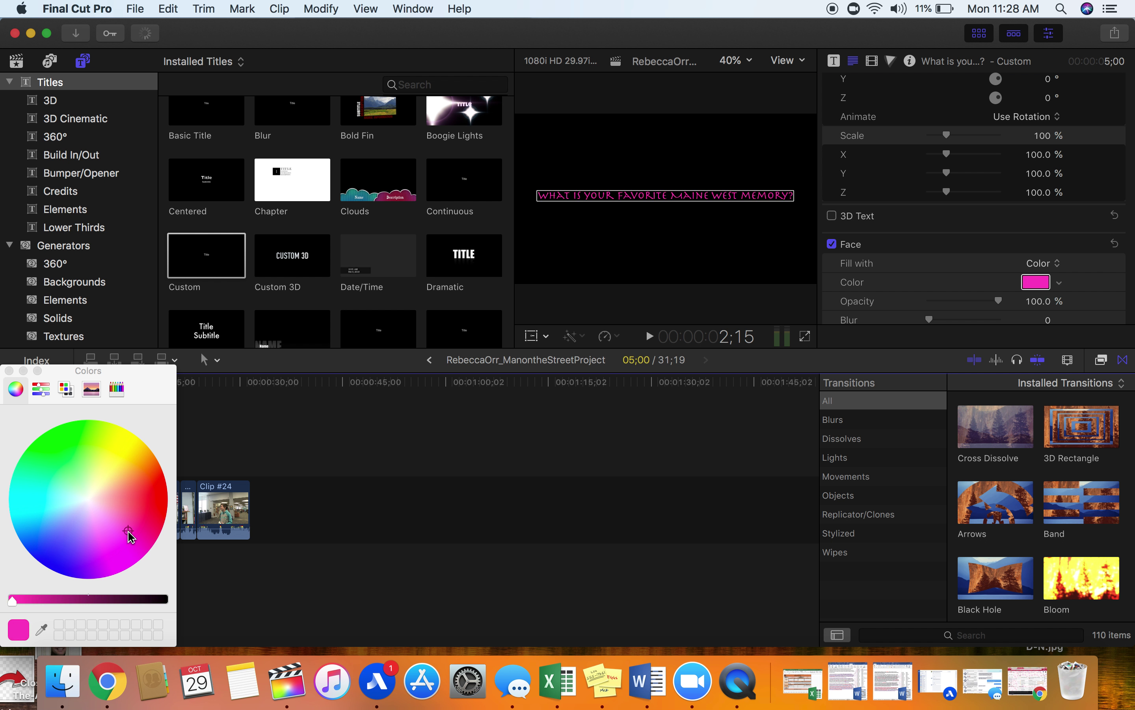
left_click(10, 370)
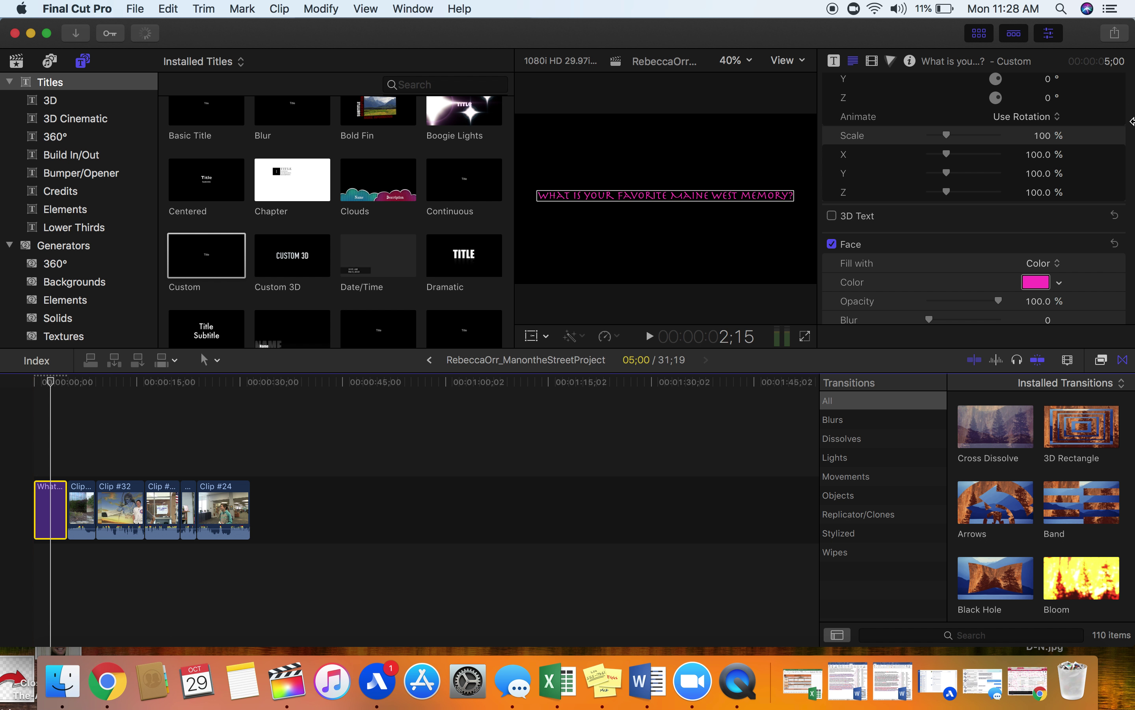
scroll(1023, 264, "down", 3)
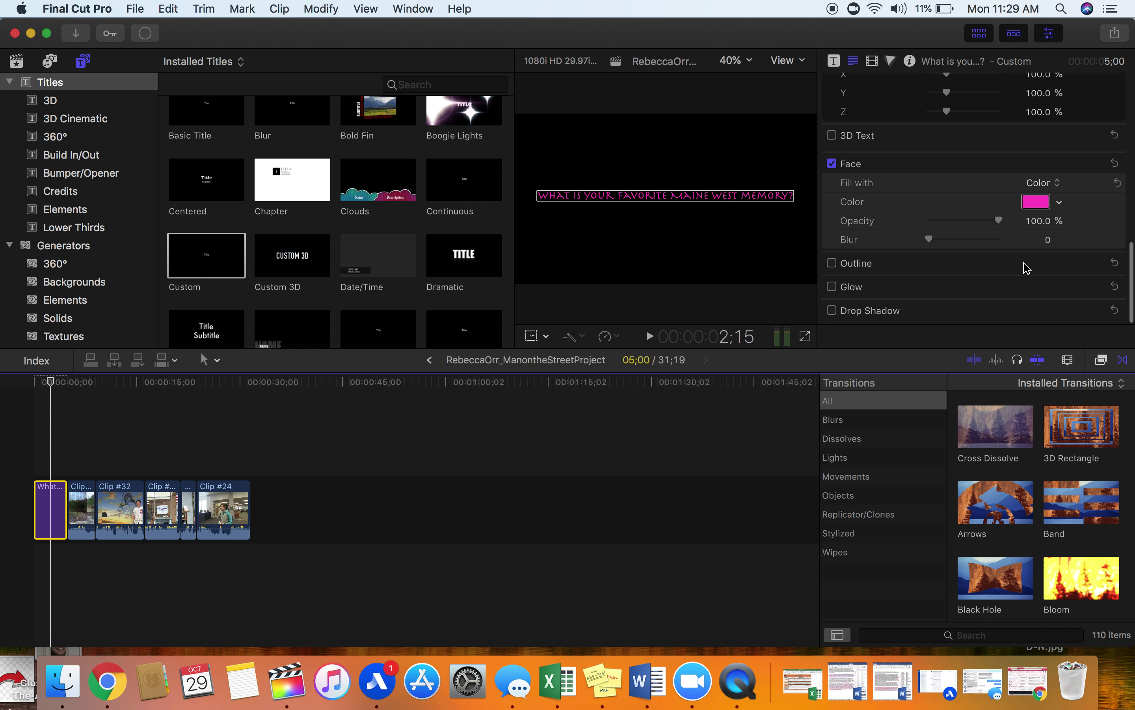
scroll(1025, 266, "up", 6)
scroll(1024, 266, "up", 5)
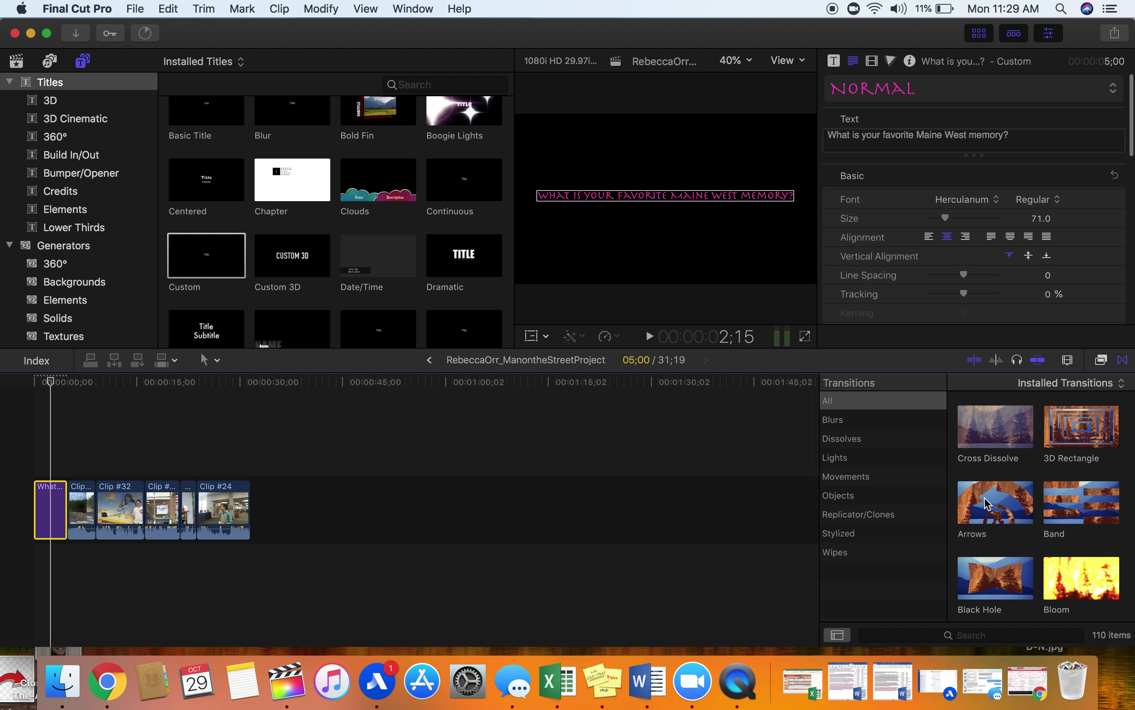
left_click(265, 437)
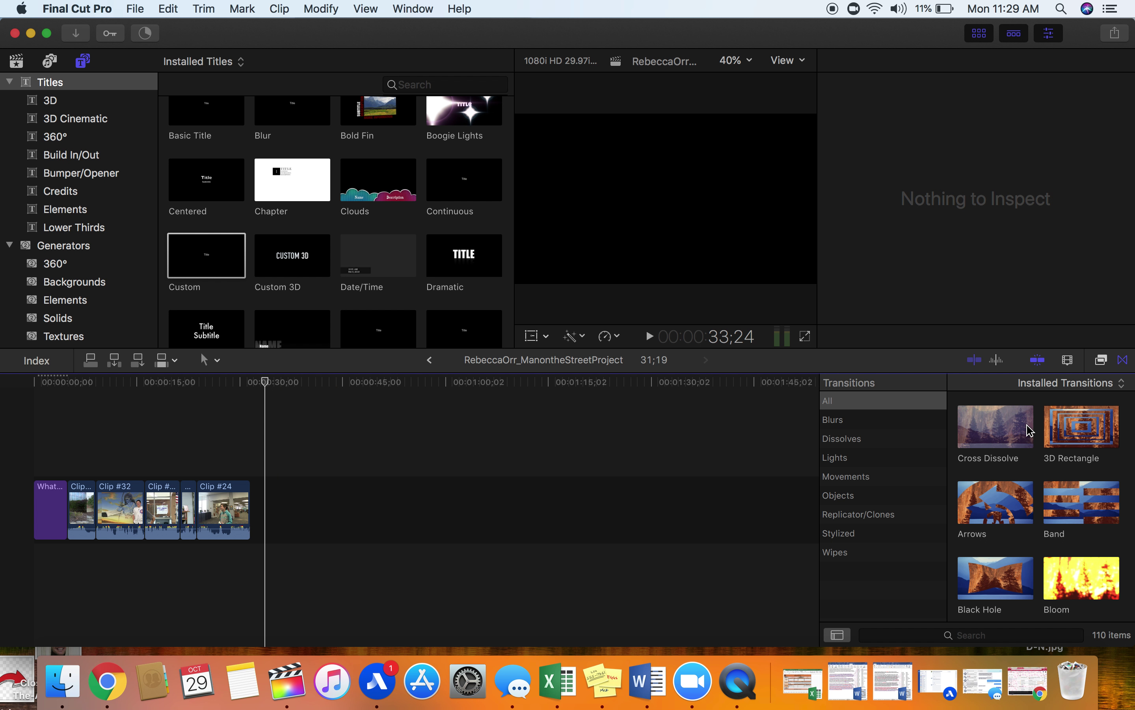
- Add the Doorway transition from the installed transitions between the opening title and the first clip
left_click(1004, 434)
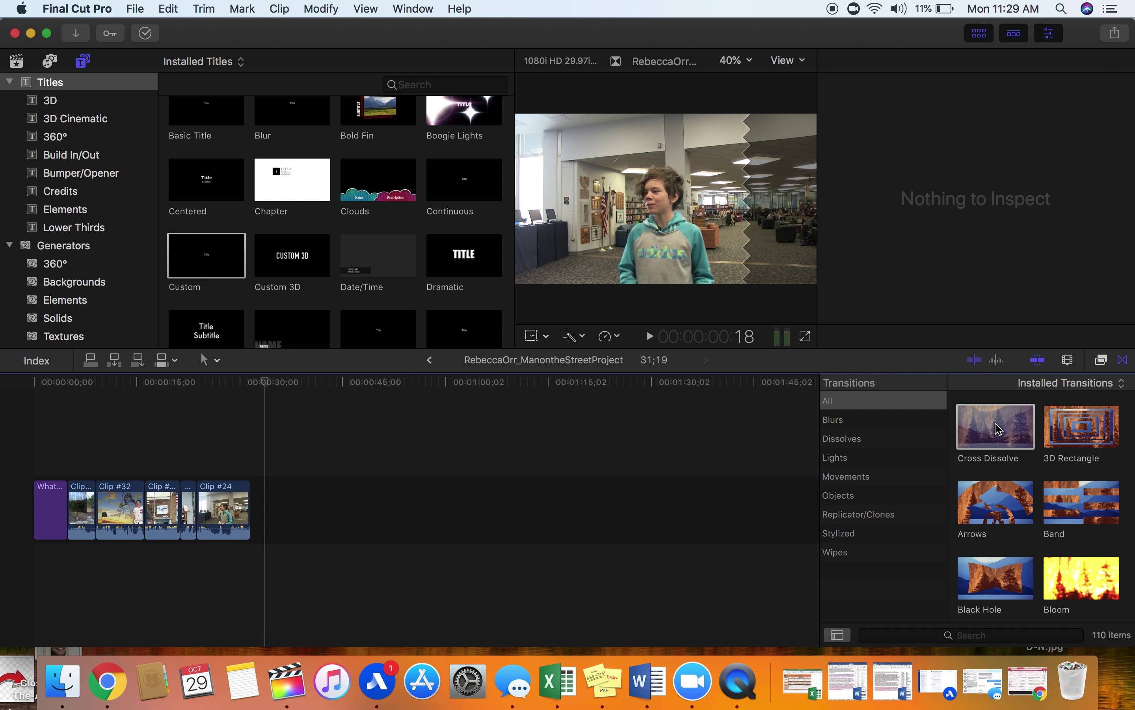
scroll(1034, 497, "down", 8)
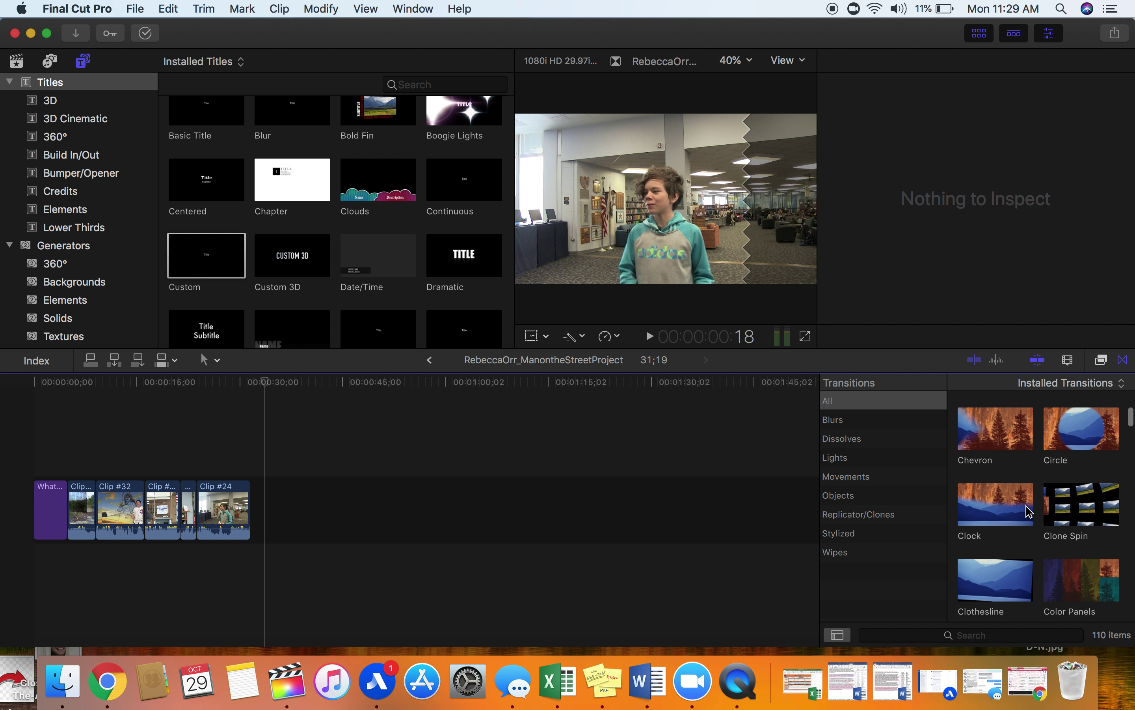
scroll(1029, 510, "down", 10)
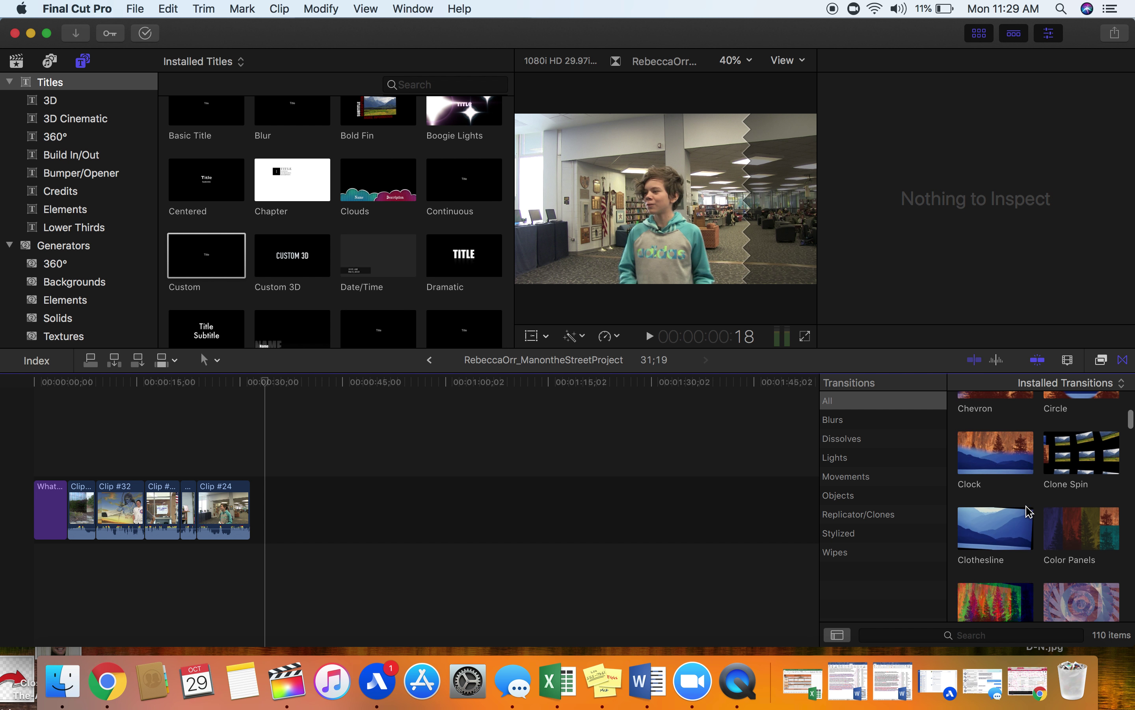
scroll(1029, 510, "down", 10)
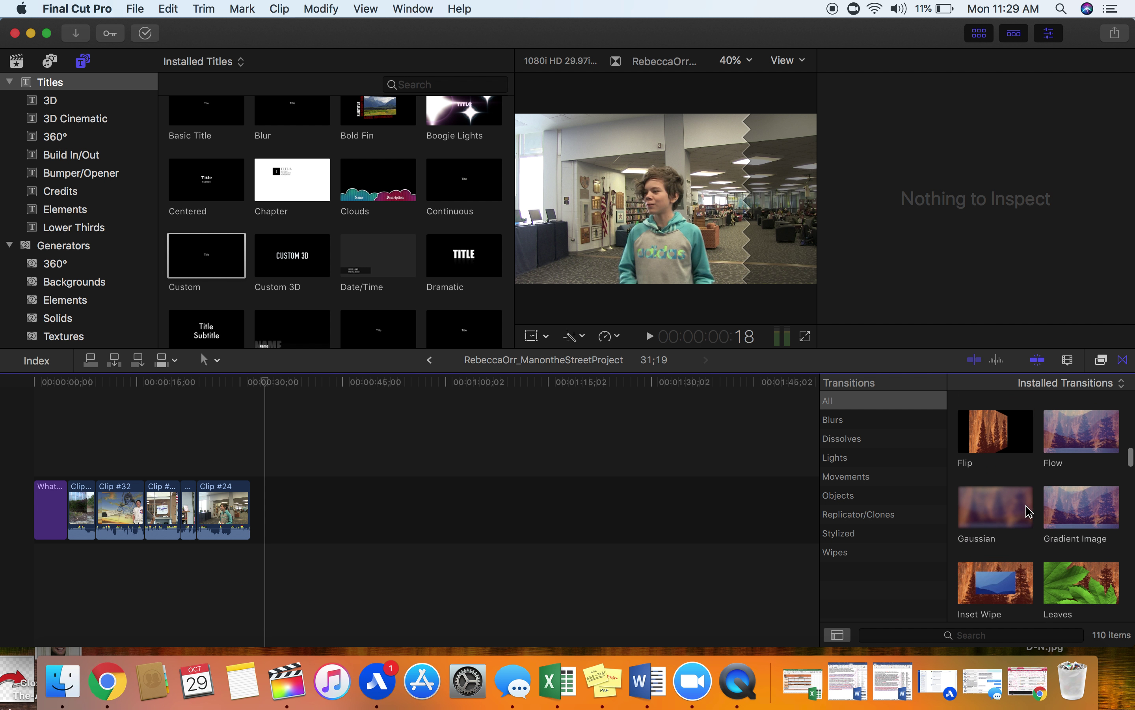
scroll(1029, 510, "down", 3)
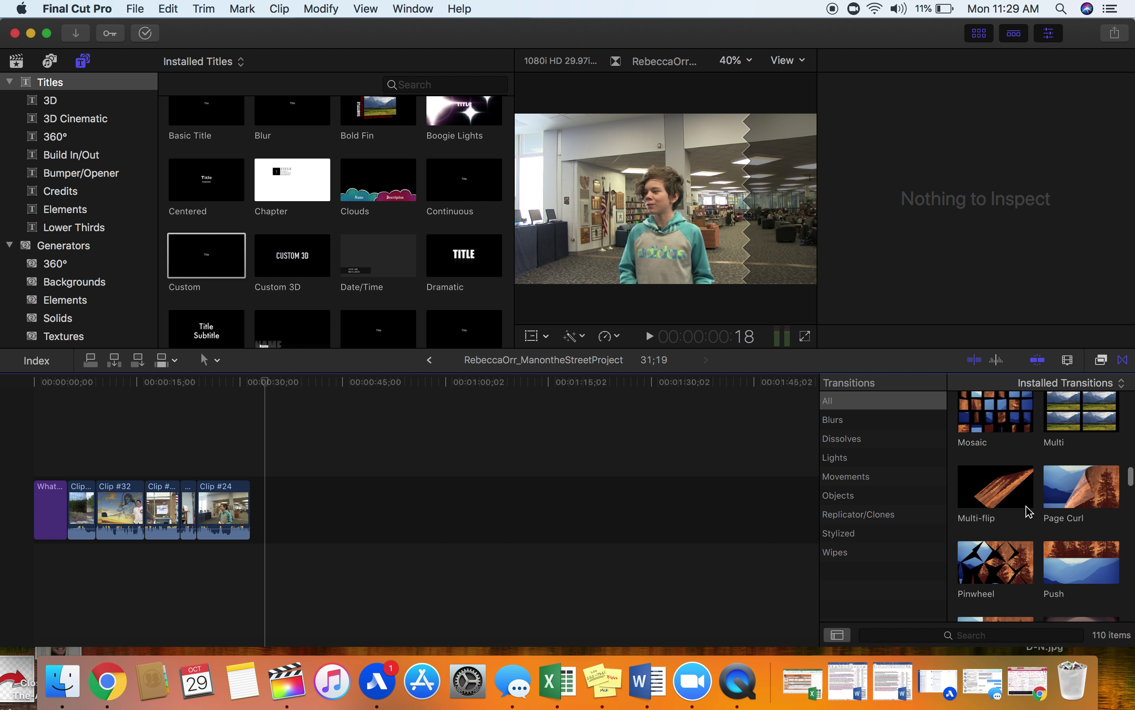
scroll(1029, 510, "up", 20)
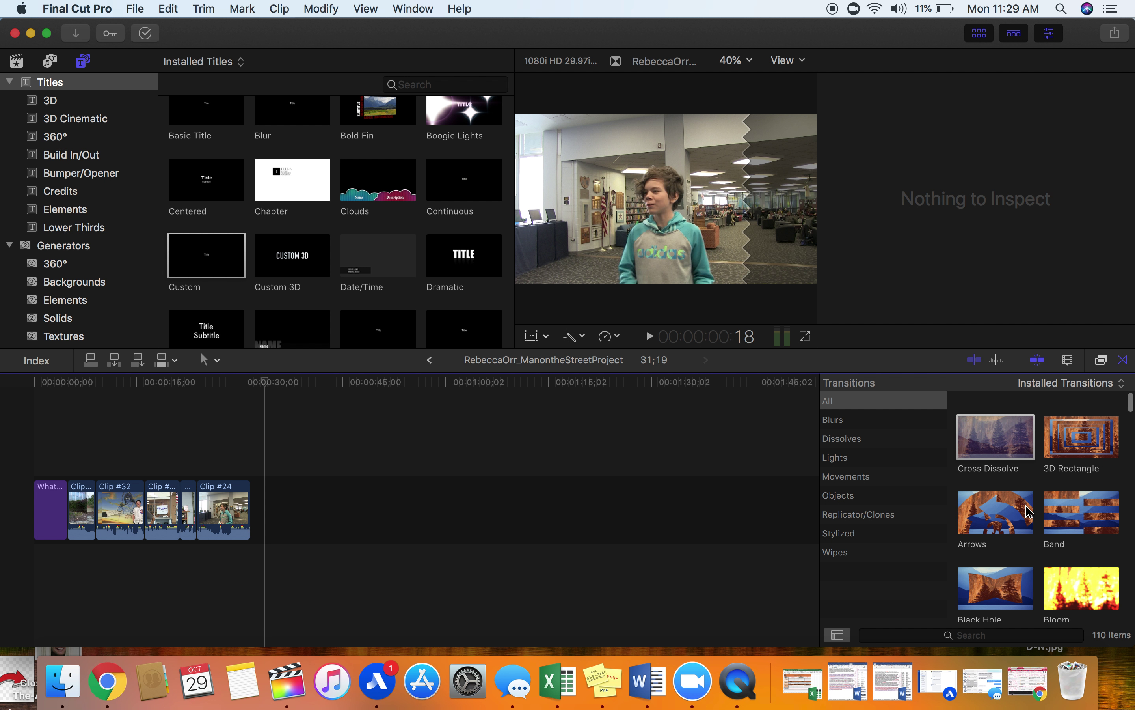
scroll(1029, 510, "down", 8)
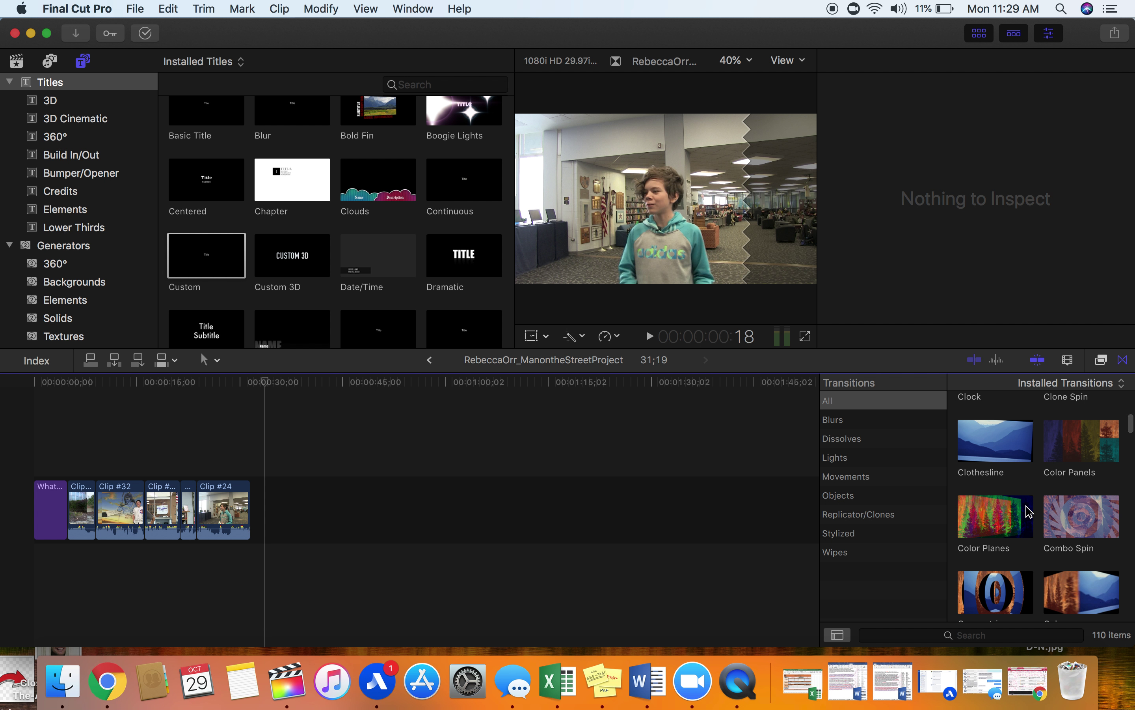
scroll(1029, 510, "down", 10)
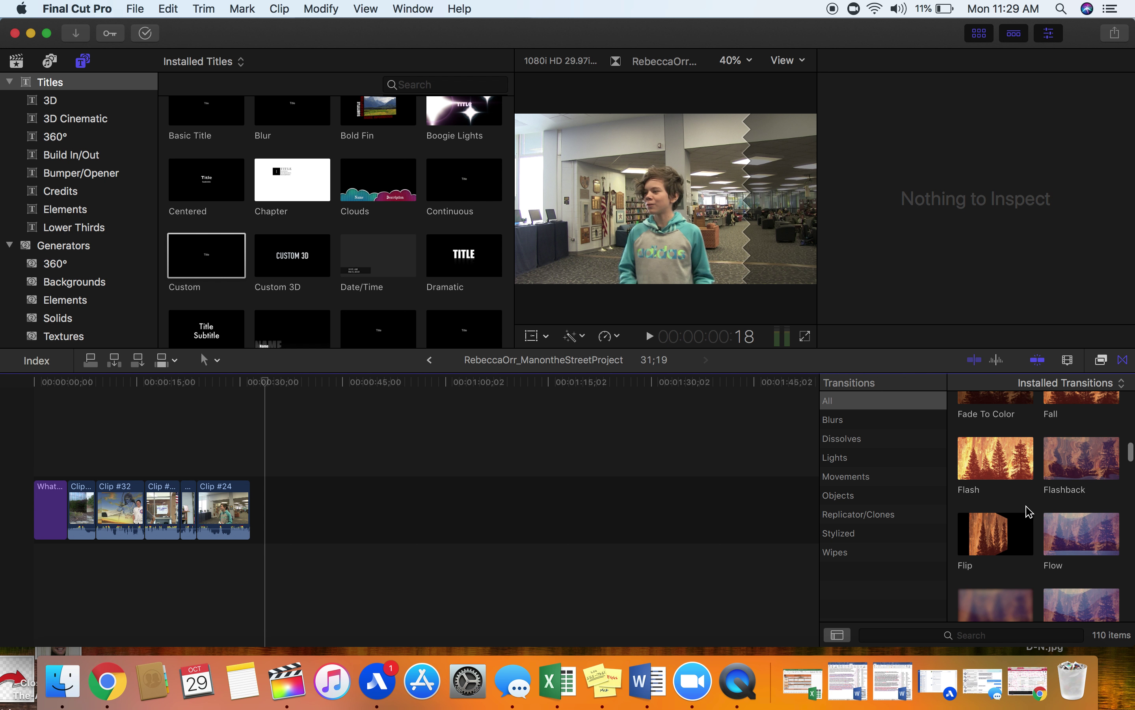
left_click(1000, 548)
scroll(999, 549, "down", 3)
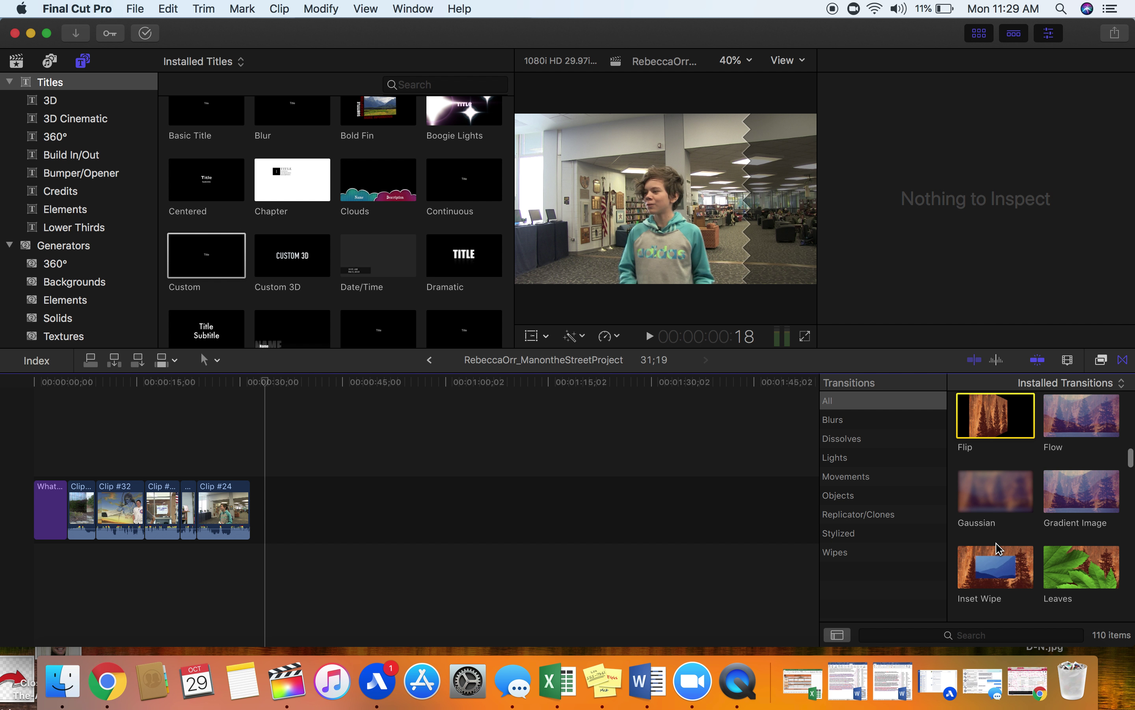
scroll(996, 552, "up", 2)
scroll(997, 551, "up", 5)
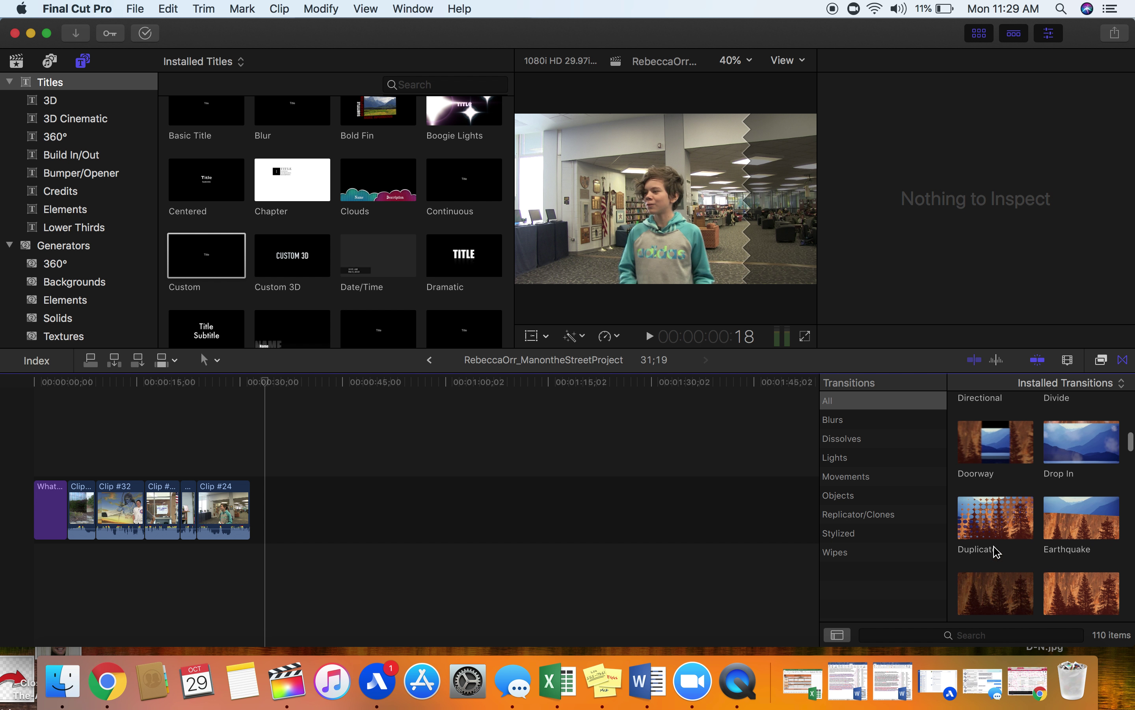
left_click_drag(1011, 524, 63, 515)
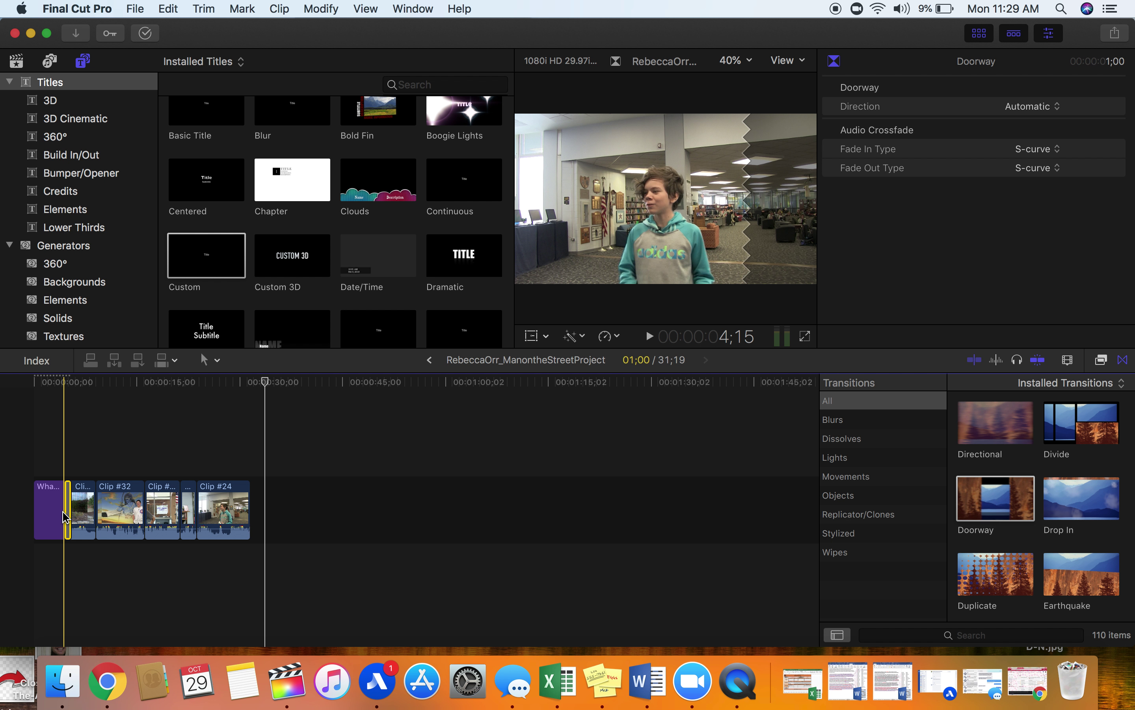
- Play the timeline from the opening title through the Doorway transition into the first clip to review it
left_click(61, 471)
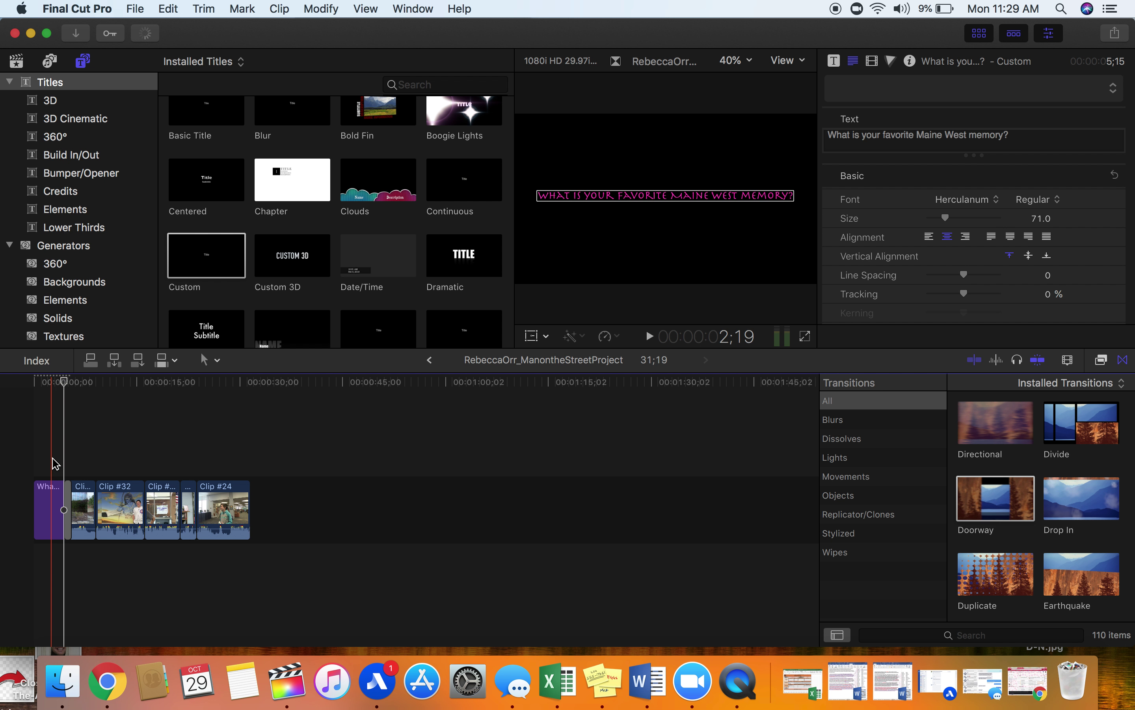
key("space")
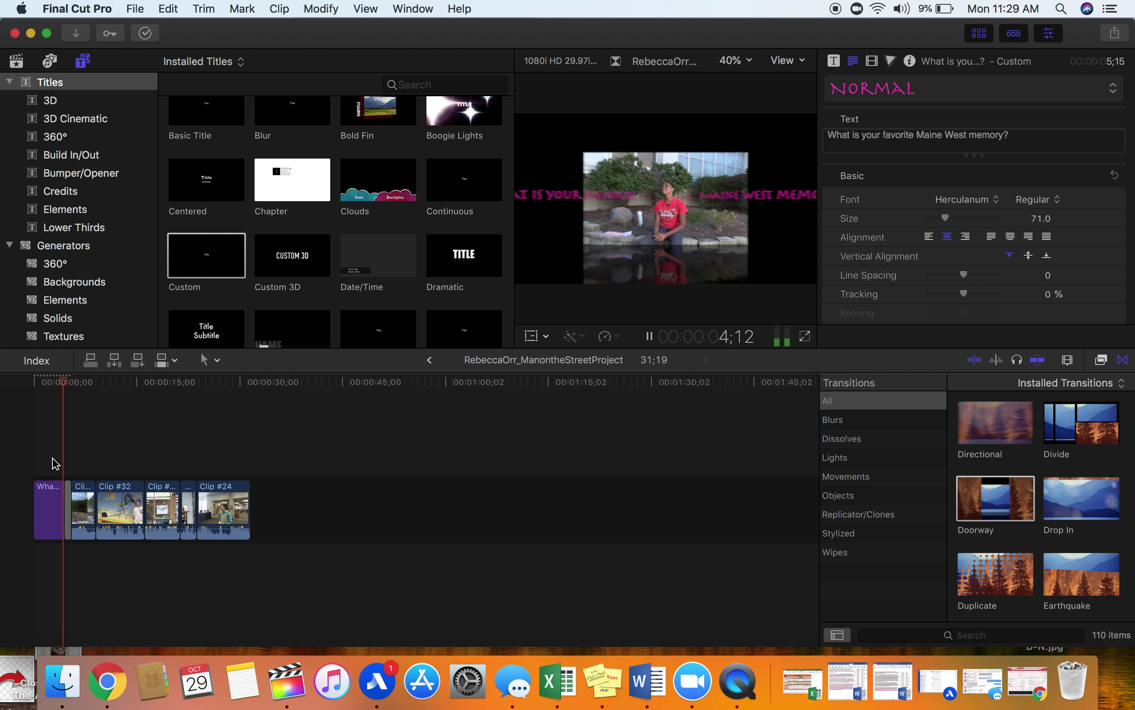
key("space")
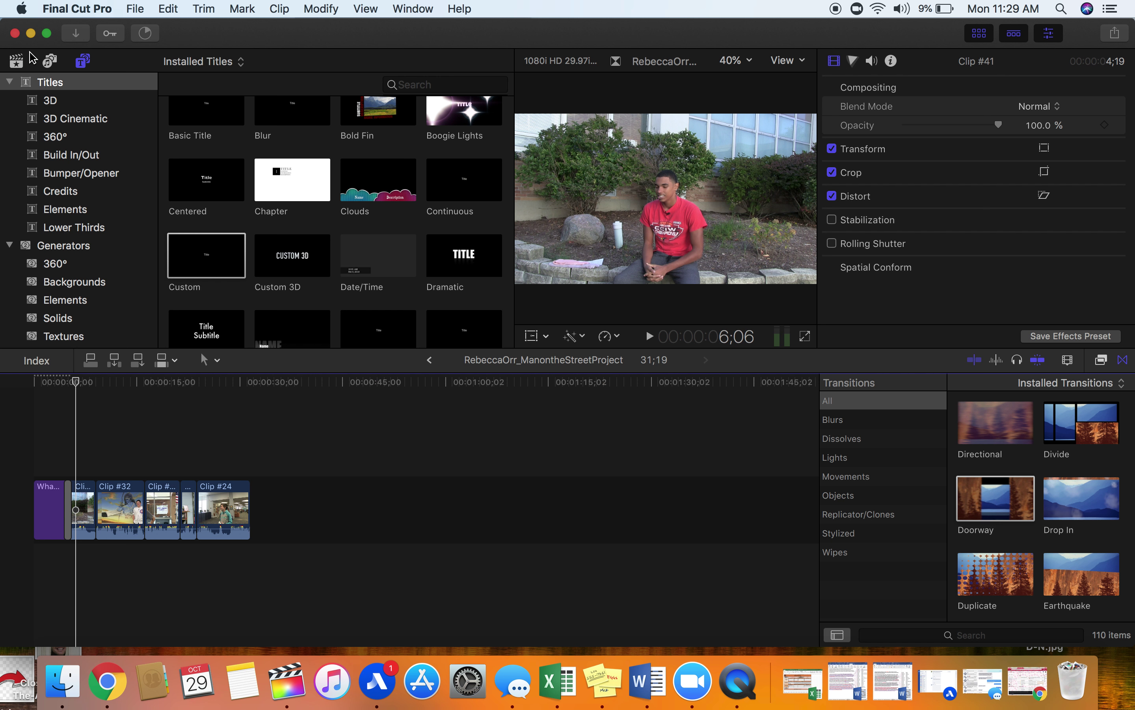
- Audition the Pastel Slide Short jingle from the sound effects and attach it beneath the opening title at the start of the timeline
left_click(55, 66)
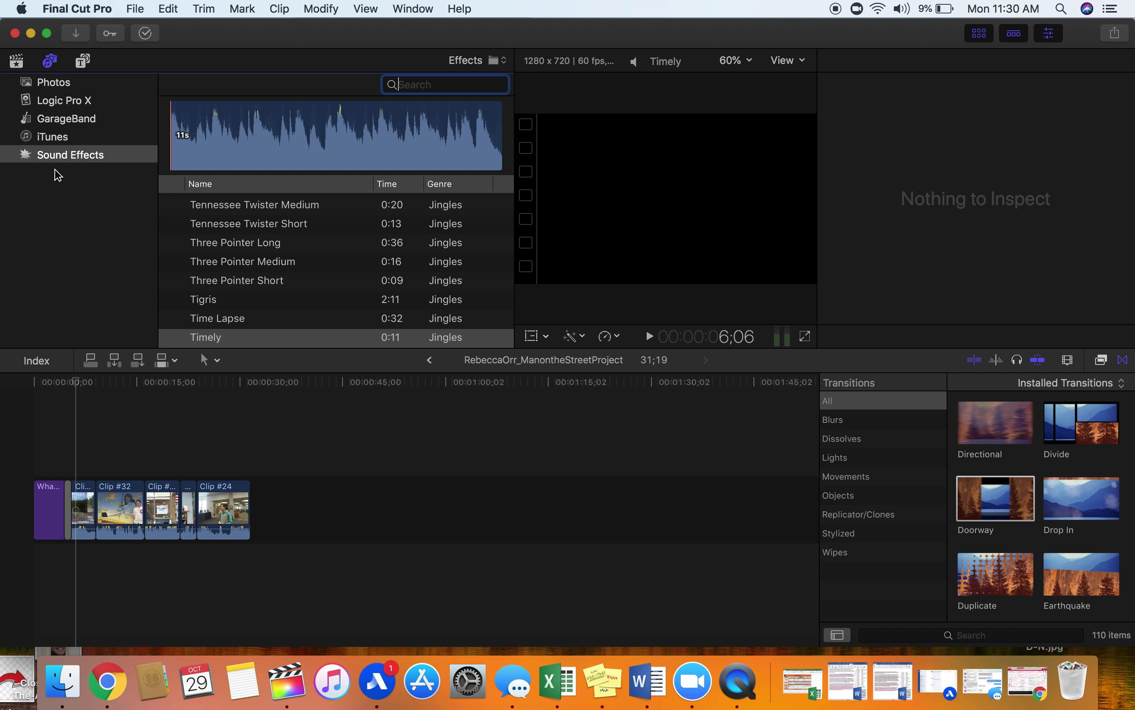
scroll(389, 288, "down", 15)
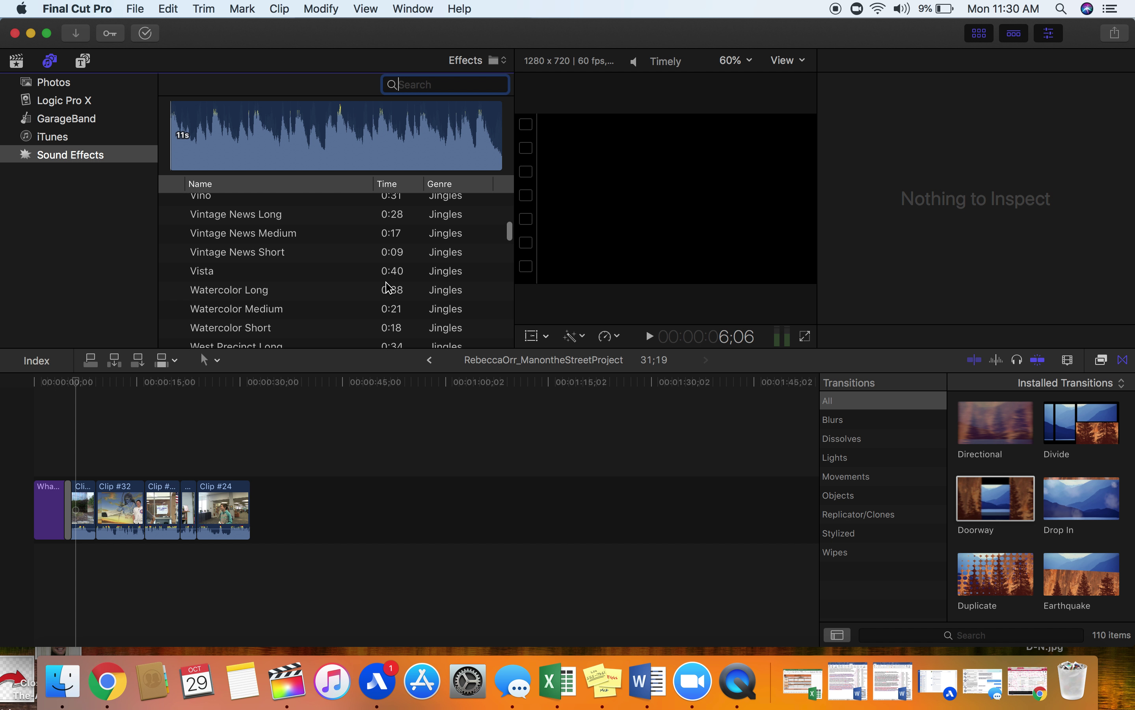
scroll(388, 288, "down", 20)
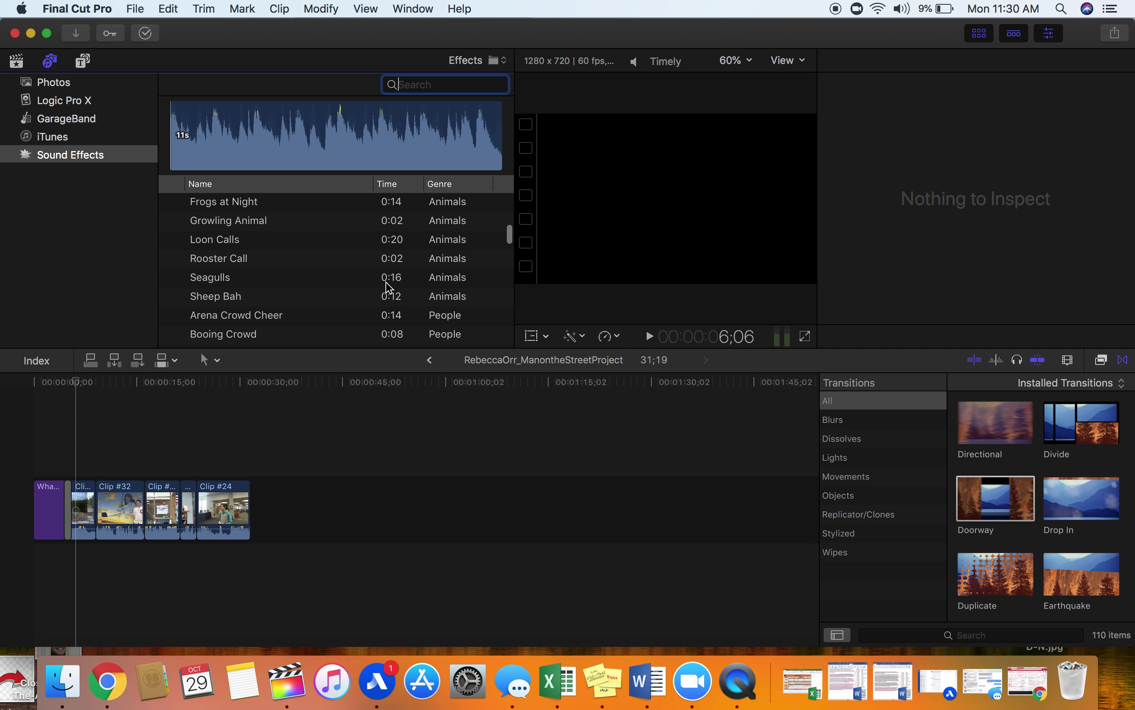
scroll(390, 289, "down", 20)
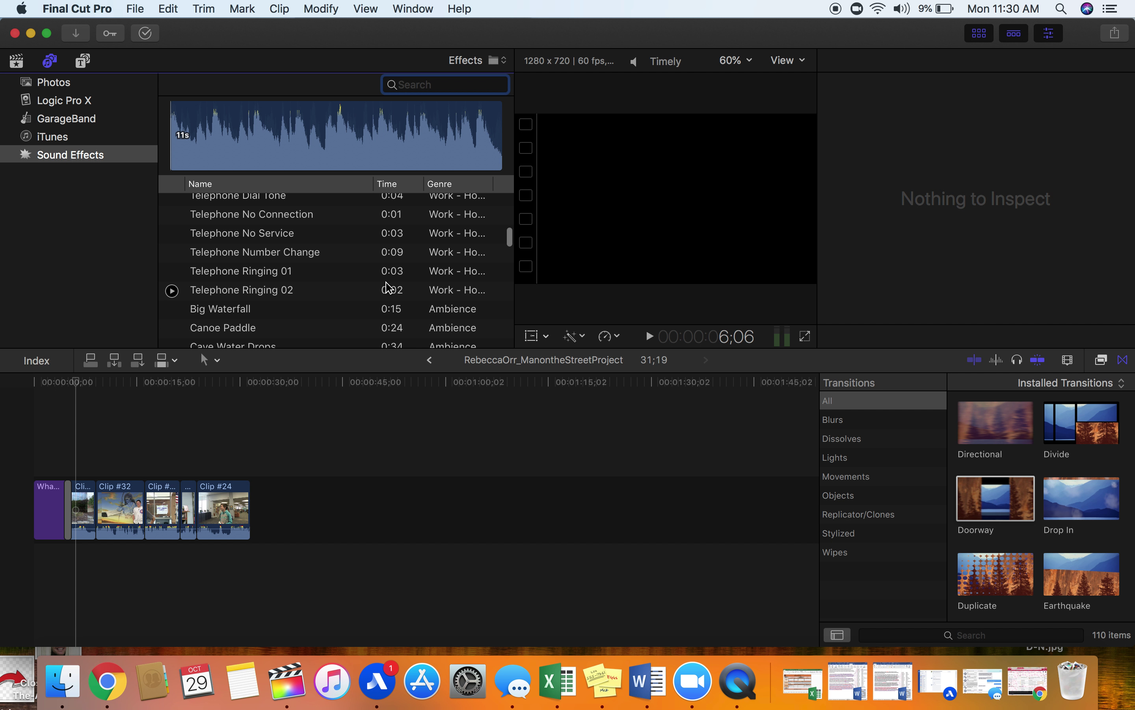
scroll(389, 287, "up", 5)
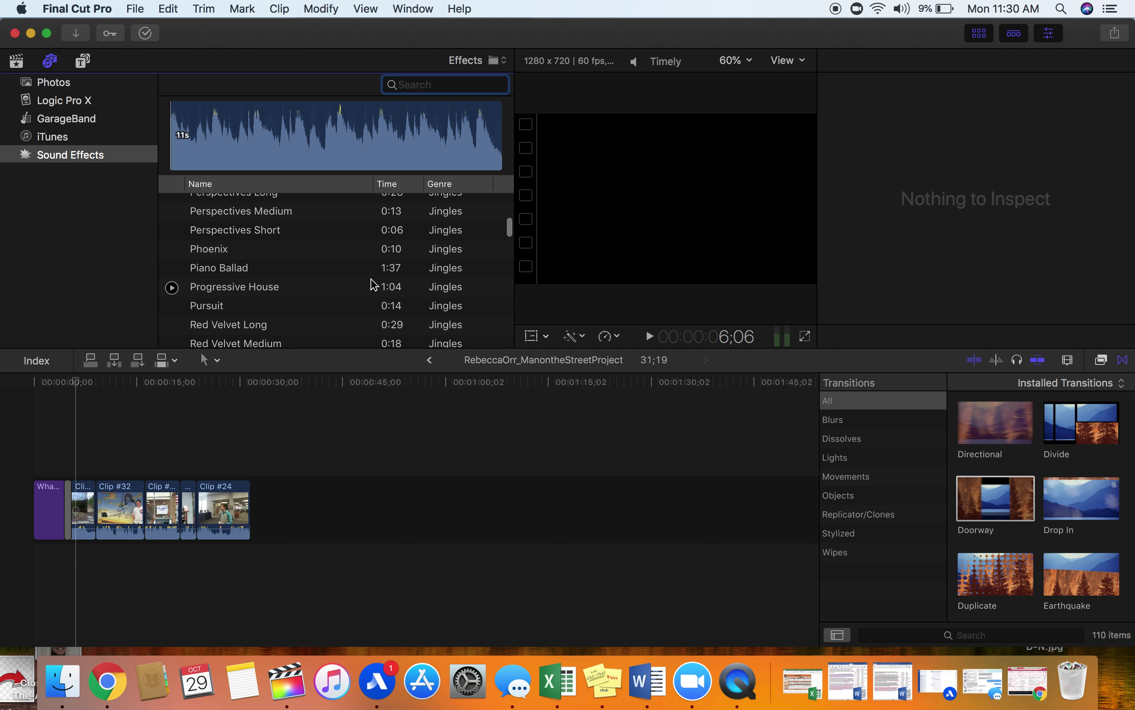
scroll(373, 284, "up", 2)
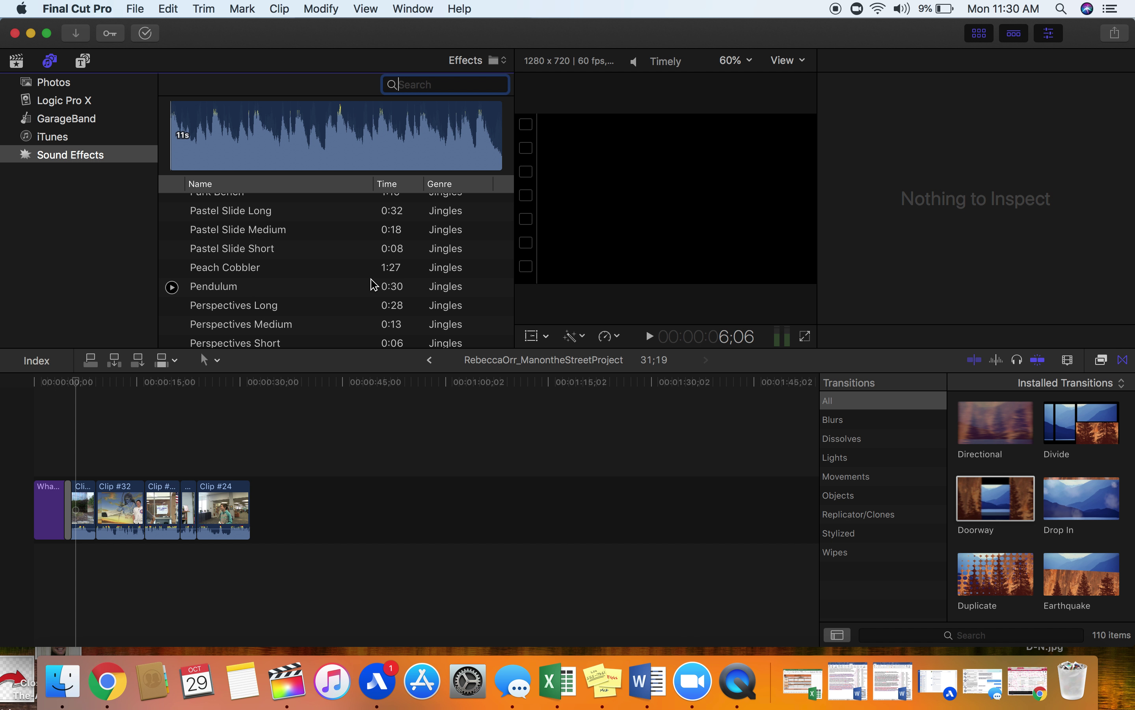
left_click(324, 250)
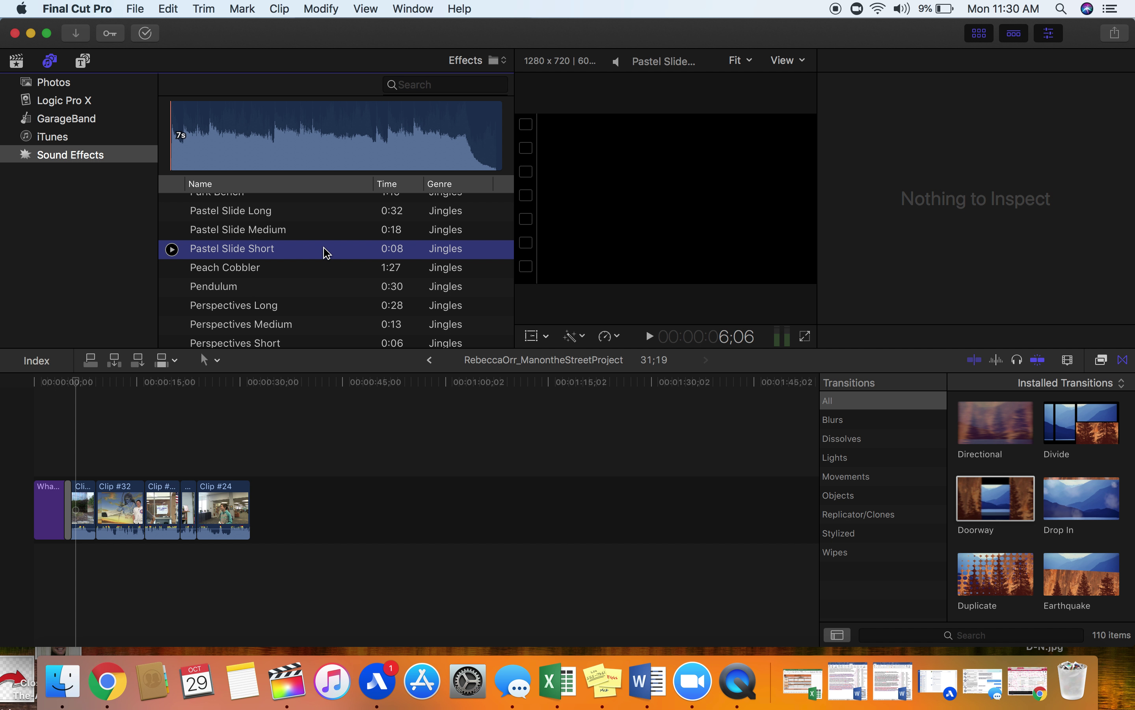
left_click(172, 248)
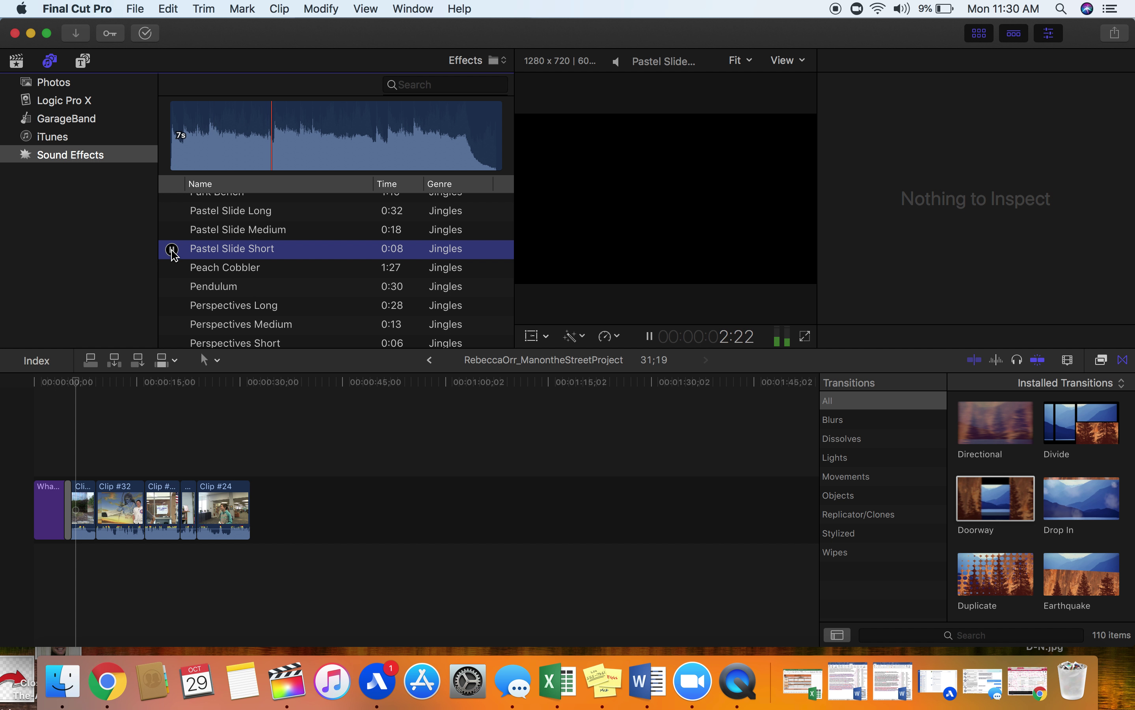
left_click(172, 248)
left_click_drag(240, 260, 61, 555)
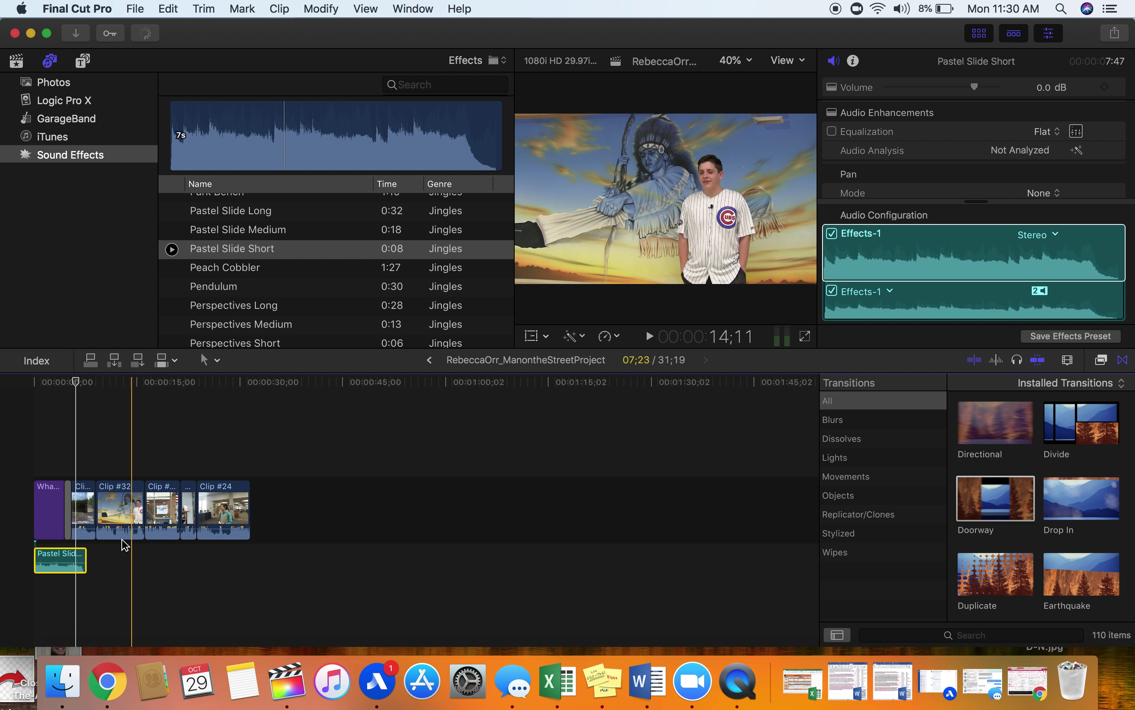
- Raise the volume of the Pastel Slide Short audio clip to 1.0 dB
left_click(60, 555)
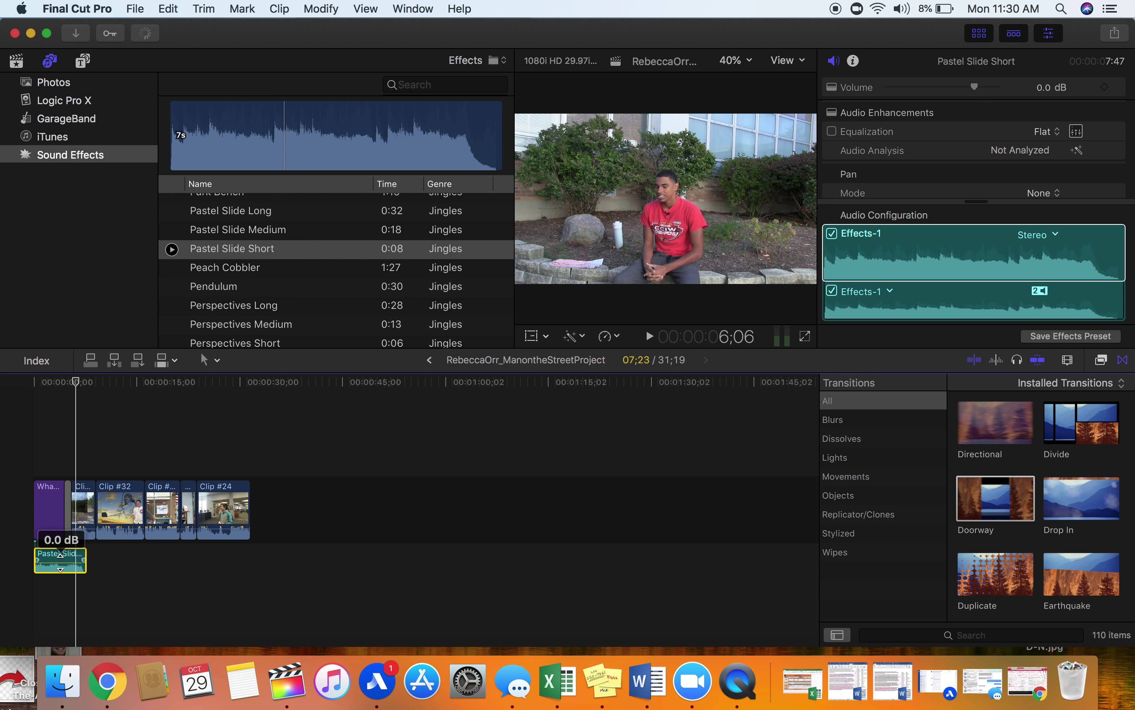
left_click_drag(60, 559, 63, 554)
left_click_drag(115, 519, 116, 524)
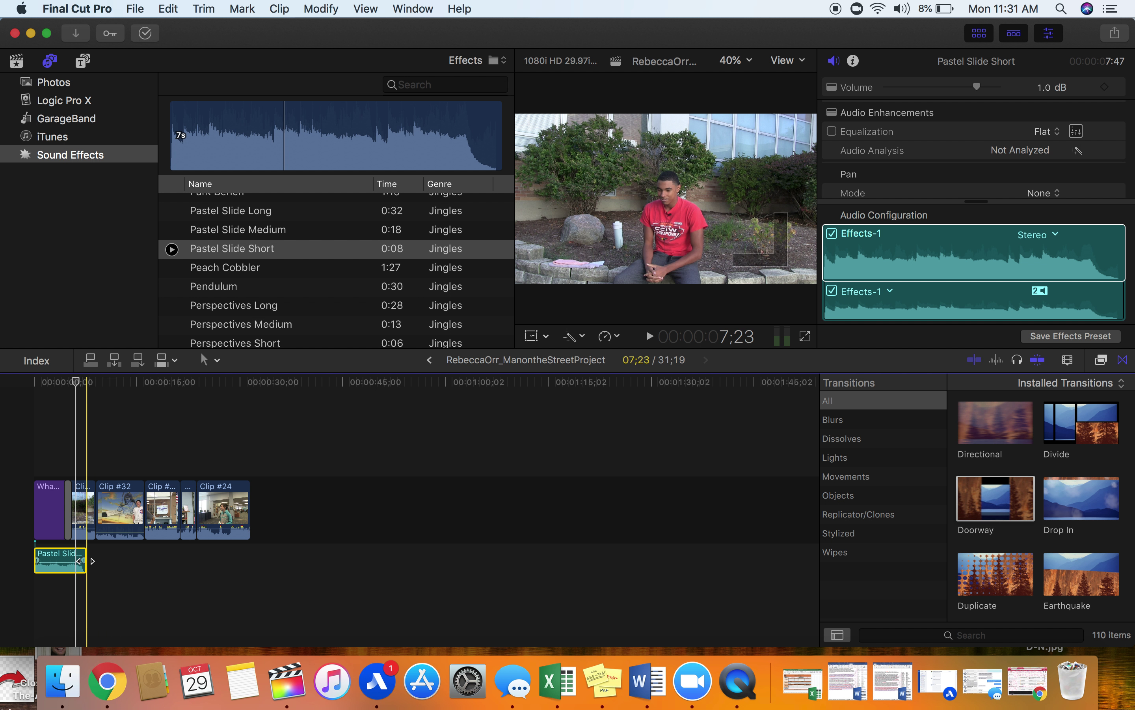
- Try to adjust the fades at the ends of the Pastel Slide Short audio clip
left_click_drag(83, 559, 35, 562)
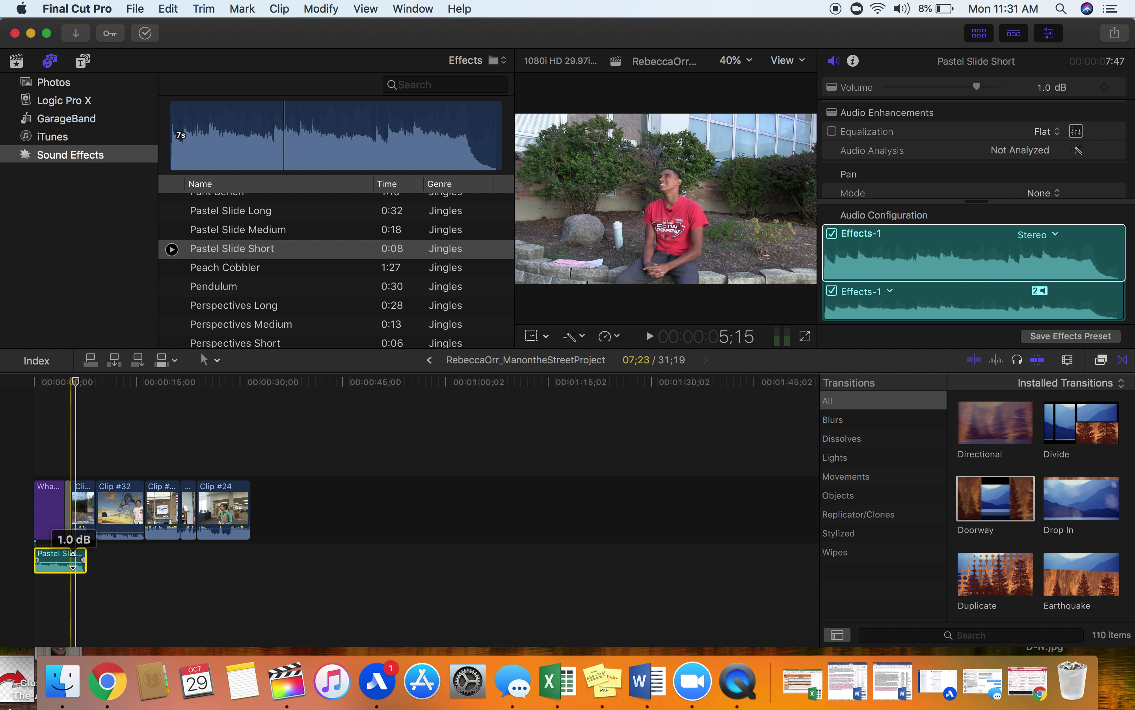
left_click_drag(85, 560, 87, 560)
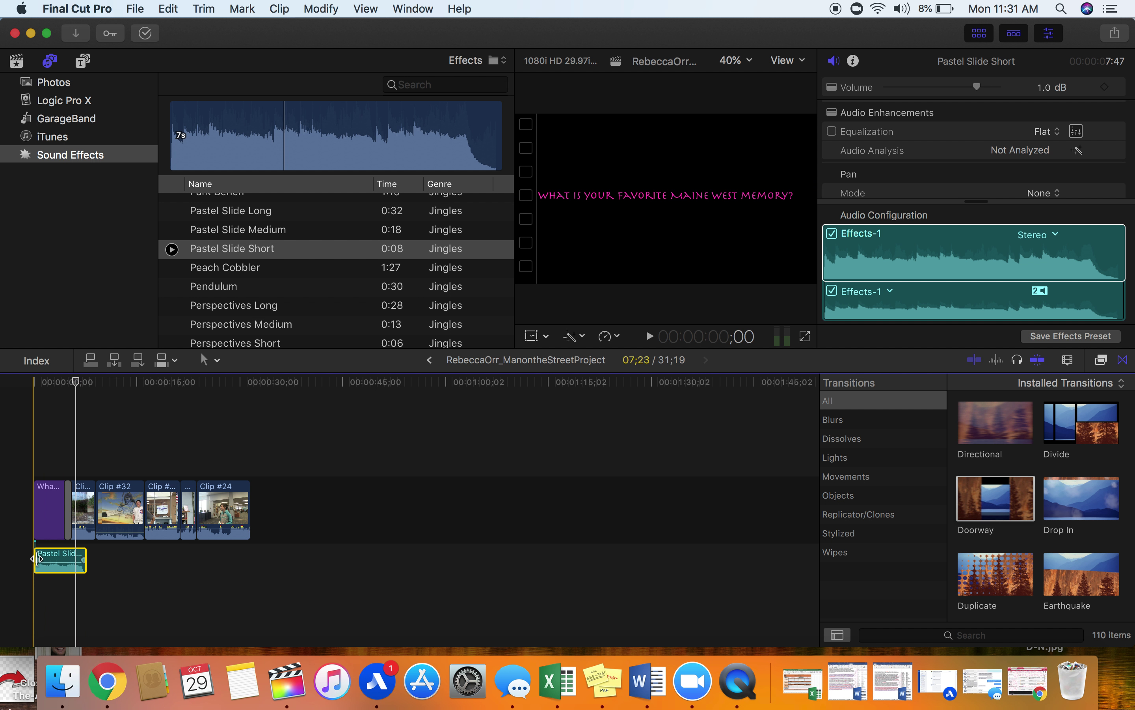